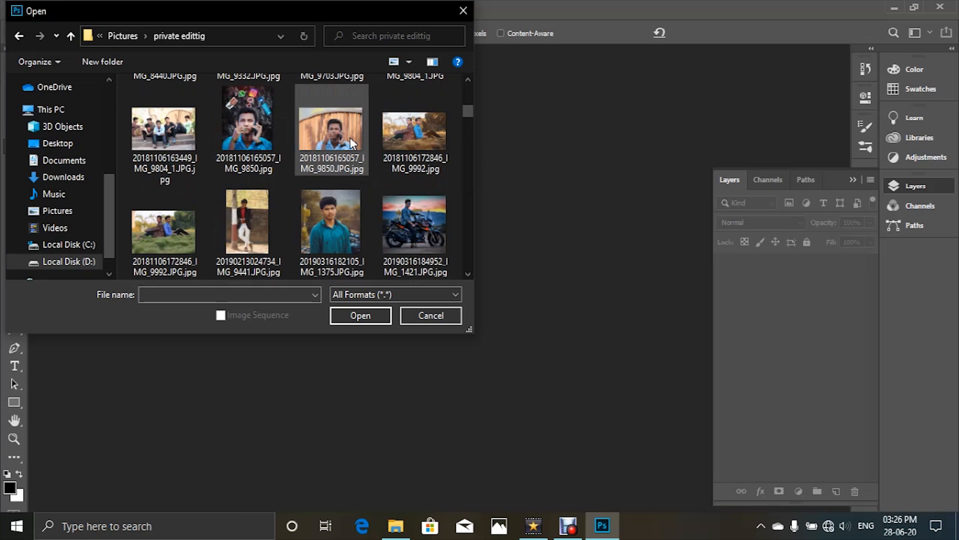
{"action": "scroll", "coordinate": [349, 138], "scroll_direction": "down", "scroll_amount": 8}
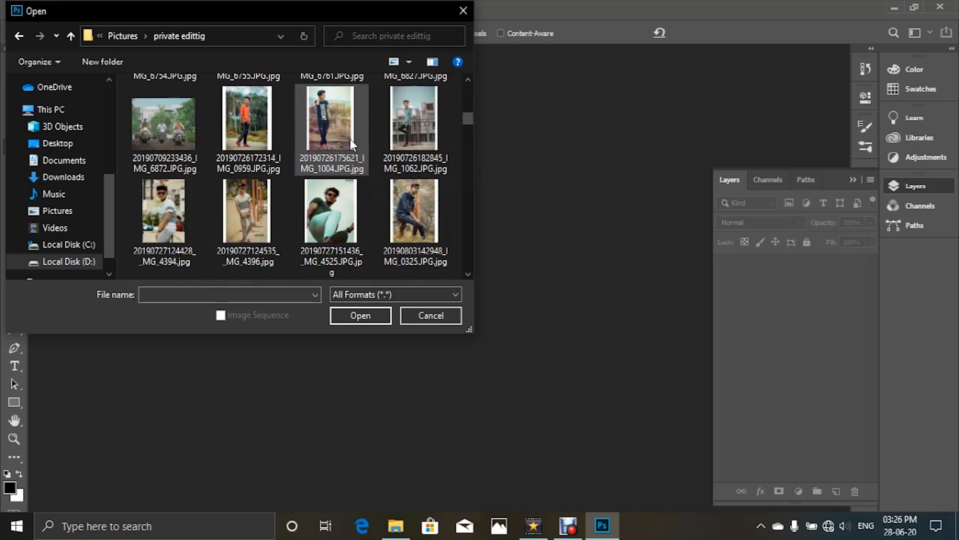
{"action": "scroll", "coordinate": [351, 144], "scroll_direction": "down", "scroll_amount": 3}
{"action": "scroll", "coordinate": [351, 143], "scroll_direction": "down", "scroll_amount": 4}
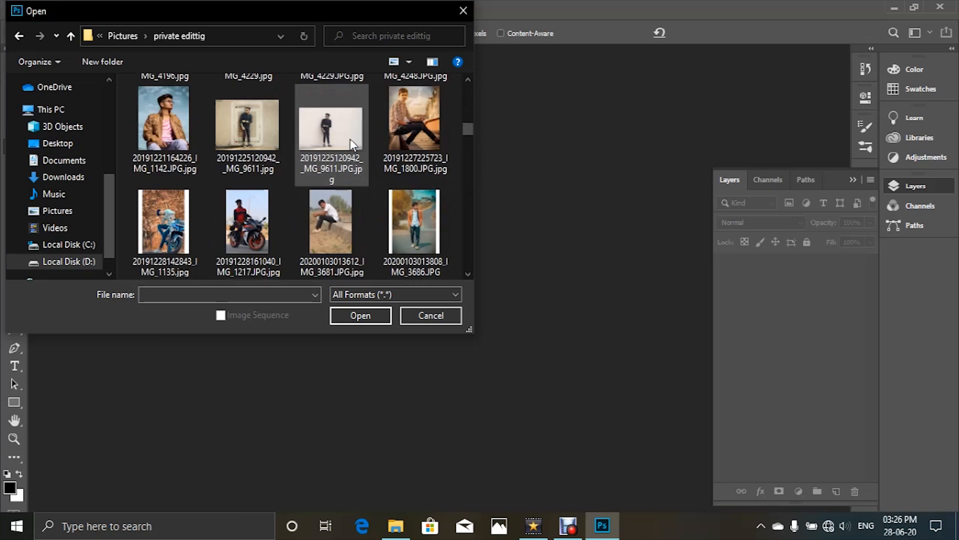
{"action": "scroll", "coordinate": [350, 139], "scroll_direction": "down", "scroll_amount": 3}
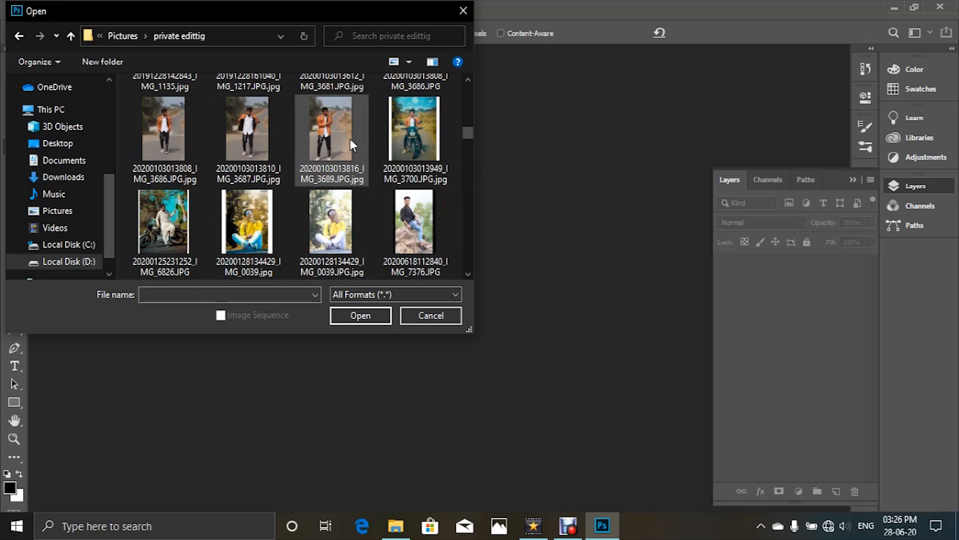
{"action": "scroll", "coordinate": [350, 144], "scroll_direction": "down", "scroll_amount": 2}
{"action": "left_click", "coordinate": [409, 150]}
{"action": "left_click", "coordinate": [375, 314]}
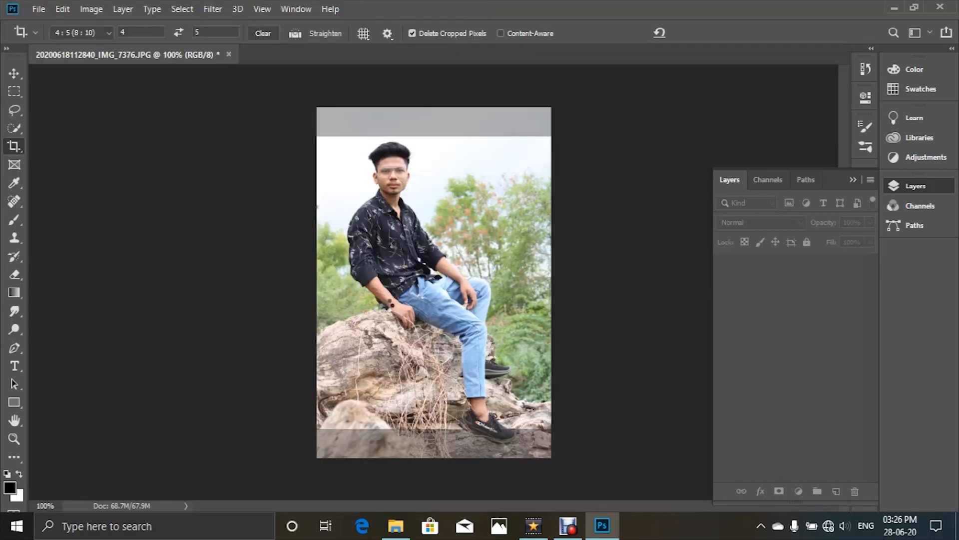
- Leave the Crop tool for the Move tool and duplicate the Background layer
{"action": "left_click", "coordinate": [15, 73]}
{"action": "key", "text": "ctrl+plus"}
{"action": "key", "text": "ctrl+plus"}
{"action": "key", "text": "ctrl+plus"}
{"action": "key", "text": "ctrl+j"}
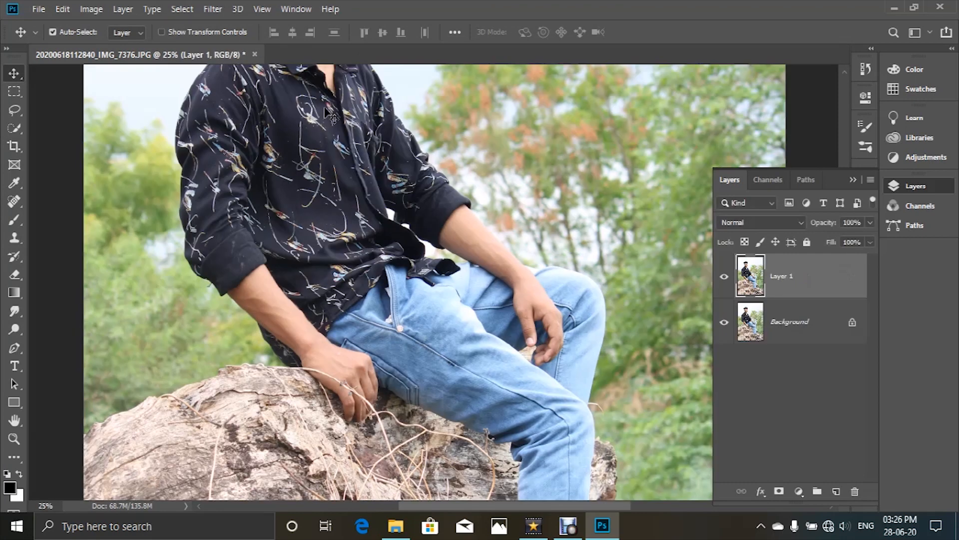
- Remove the blemishes across the man's forehead on Layer 1 with the Content-Aware Spot Healing Brush at size 10
{"action": "scroll", "coordinate": [332, 111], "scroll_direction": "up", "scroll_amount": 5}
{"action": "key", "text": "ctrl+plus"}
{"action": "key", "text": "ctrl+plus"}
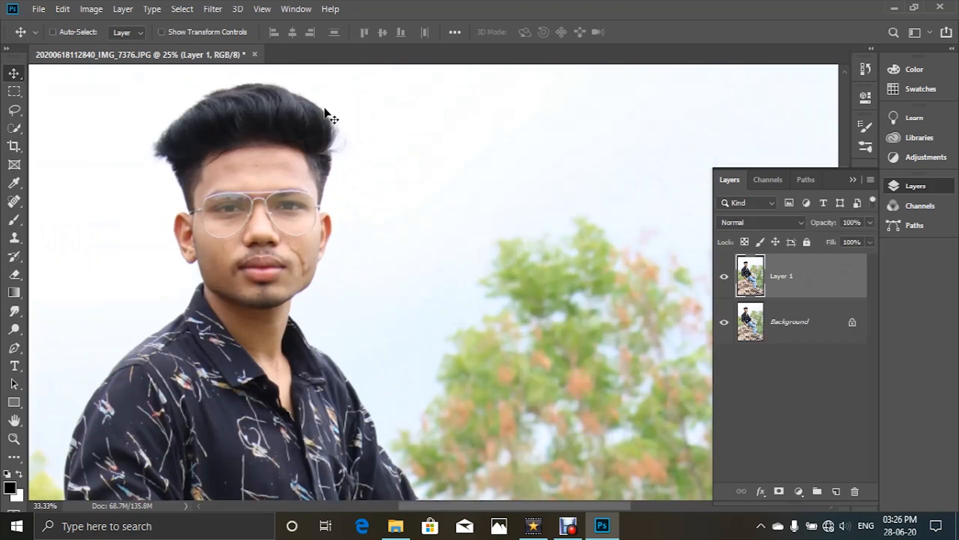
{"action": "scroll", "coordinate": [283, 131], "scroll_direction": "up", "scroll_amount": 2}
{"action": "key", "text": "ctrl+plus"}
{"action": "scroll", "coordinate": [274, 176], "scroll_direction": "up", "scroll_amount": 2}
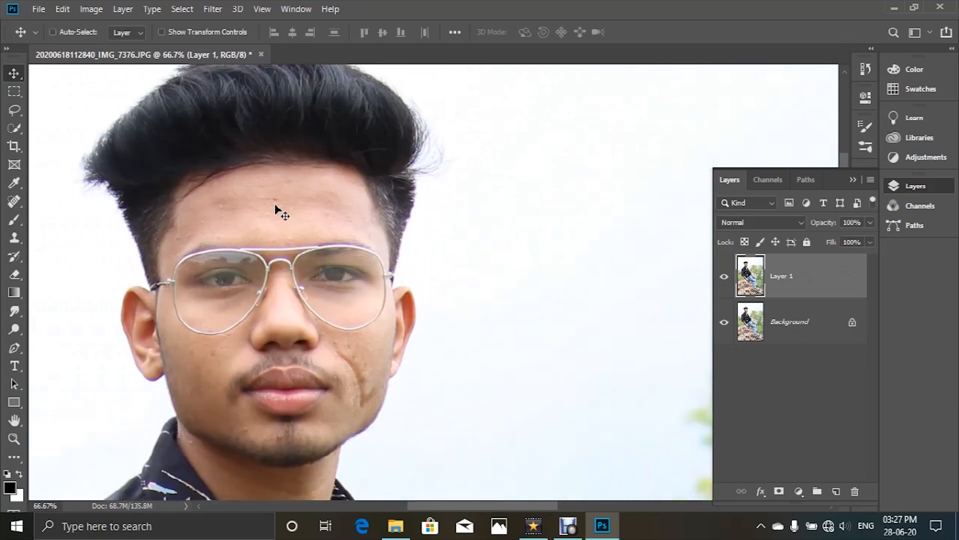
{"action": "key", "text": "ctrl+plus"}
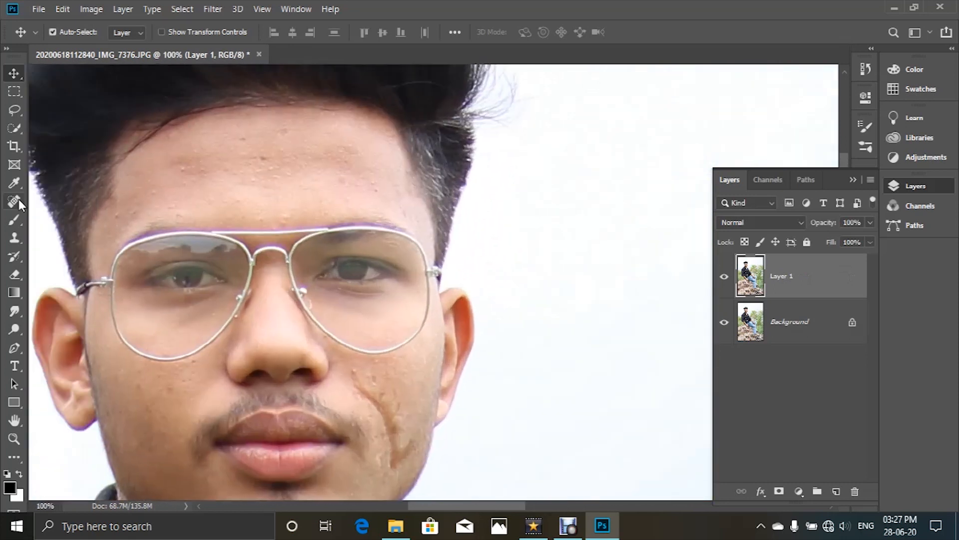
{"action": "left_click", "coordinate": [15, 201]}
{"action": "left_click_drag", "start_coordinate": [243, 140], "coordinate": [234, 126]}
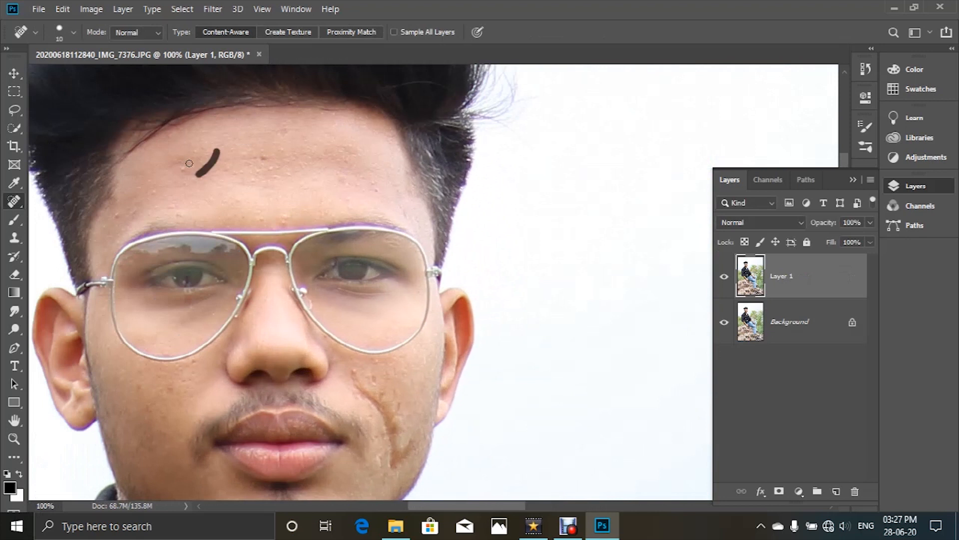
{"action": "mouse_move", "coordinate": [195, 153]}
{"action": "left_mouse_down"}
{"action": "mouse_move", "coordinate": [177, 166]}
{"action": "mouse_move", "coordinate": [182, 182]}
{"action": "mouse_move", "coordinate": [221, 182]}
{"action": "mouse_move", "coordinate": [245, 155]}
{"action": "mouse_move", "coordinate": [256, 174]}
{"action": "left_mouse_up"}
{"action": "left_click", "coordinate": [244, 155]}
{"action": "left_click_drag", "start_coordinate": [250, 174], "coordinate": [268, 161]}
{"action": "mouse_move", "coordinate": [258, 152]}
{"action": "left_mouse_down"}
{"action": "mouse_move", "coordinate": [288, 129]}
{"action": "mouse_move", "coordinate": [280, 130]}
{"action": "mouse_move", "coordinate": [296, 151]}
{"action": "mouse_move", "coordinate": [344, 153]}
{"action": "left_mouse_up"}
{"action": "mouse_move", "coordinate": [355, 152]}
{"action": "left_mouse_down"}
{"action": "mouse_move", "coordinate": [325, 132]}
{"action": "mouse_move", "coordinate": [363, 121]}
{"action": "left_mouse_up"}
{"action": "left_click", "coordinate": [356, 120]}
{"action": "left_click", "coordinate": [337, 124]}
{"action": "left_click_drag", "start_coordinate": [456, 178], "coordinate": [435, 196]}
{"action": "left_click", "coordinate": [370, 183]}
{"action": "left_click", "coordinate": [365, 166]}
{"action": "left_click", "coordinate": [333, 135]}
{"action": "left_click_drag", "start_coordinate": [362, 169], "coordinate": [352, 144]}
{"action": "mouse_move", "coordinate": [343, 176]}
{"action": "left_mouse_down"}
{"action": "mouse_move", "coordinate": [357, 175]}
{"action": "mouse_move", "coordinate": [351, 162]}
{"action": "left_mouse_up"}
{"action": "left_click_drag", "start_coordinate": [288, 194], "coordinate": [273, 225]}
{"action": "left_click", "coordinate": [276, 173]}
{"action": "left_click", "coordinate": [300, 167]}
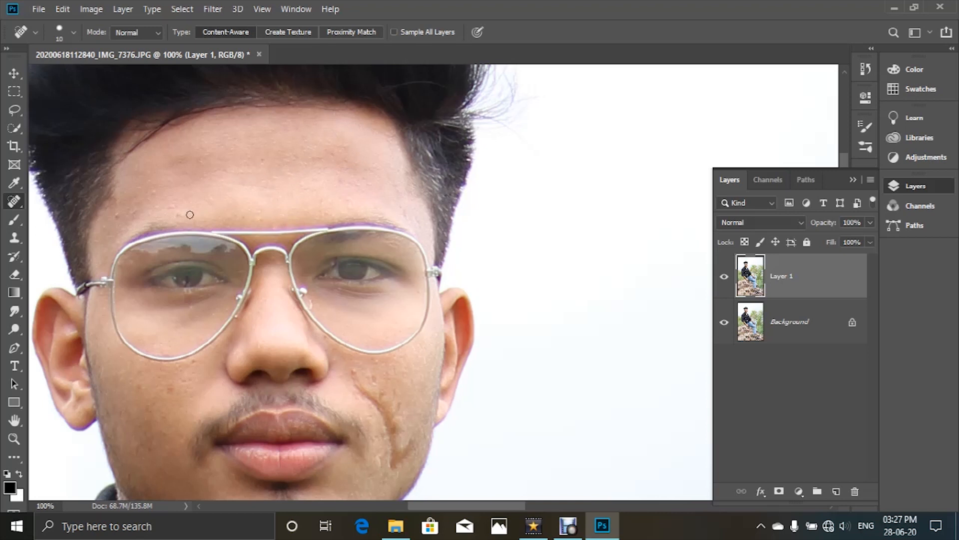
{"action": "mouse_move", "coordinate": [170, 207]}
{"action": "left_mouse_down"}
{"action": "mouse_move", "coordinate": [145, 208]}
{"action": "mouse_move", "coordinate": [153, 183]}
{"action": "mouse_move", "coordinate": [94, 214]}
{"action": "mouse_move", "coordinate": [122, 213]}
{"action": "left_mouse_up"}
{"action": "left_click", "coordinate": [156, 195]}
{"action": "left_click", "coordinate": [109, 221]}
{"action": "left_click", "coordinate": [336, 138]}
- Heal the dark spots on the unscarred cheek and the temple above the glasses with the Spot Healing Brush
{"action": "scroll", "coordinate": [381, 269], "scroll_direction": "down", "scroll_amount": 3}
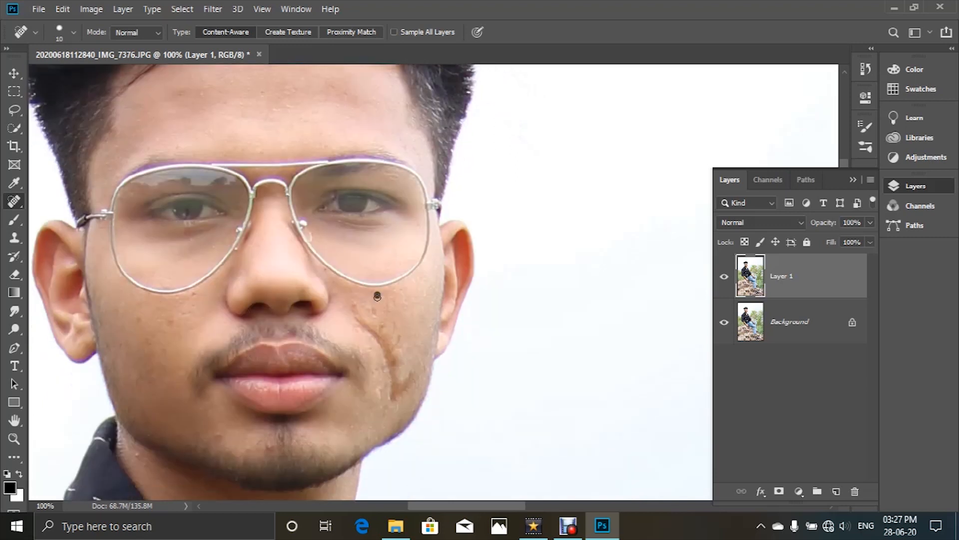
{"action": "scroll", "coordinate": [421, 294], "scroll_direction": "down", "scroll_amount": 1}
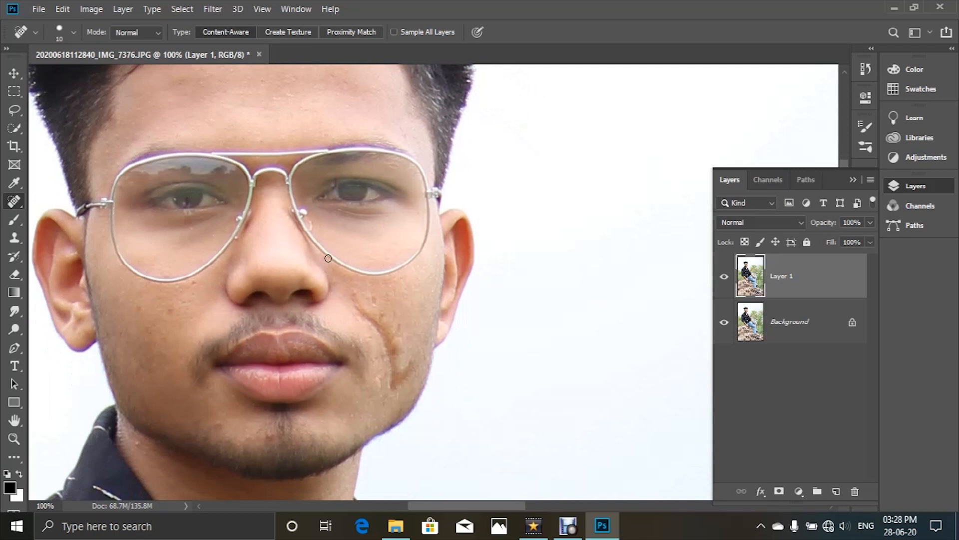
{"action": "scroll", "coordinate": [321, 324], "scroll_direction": "down", "scroll_amount": 2}
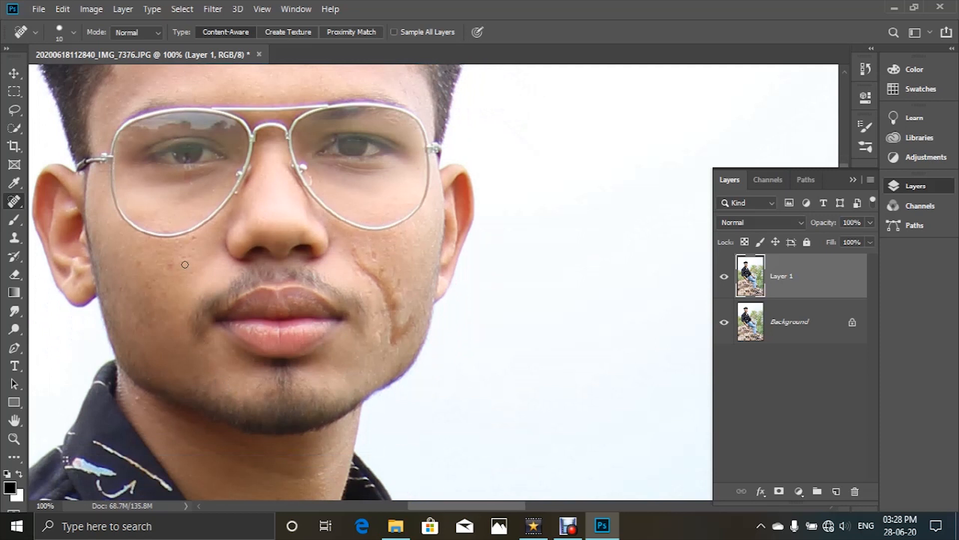
{"action": "left_click", "coordinate": [169, 269]}
{"action": "left_click", "coordinate": [133, 259]}
{"action": "scroll", "coordinate": [95, 160], "scroll_direction": "up", "scroll_amount": 1}
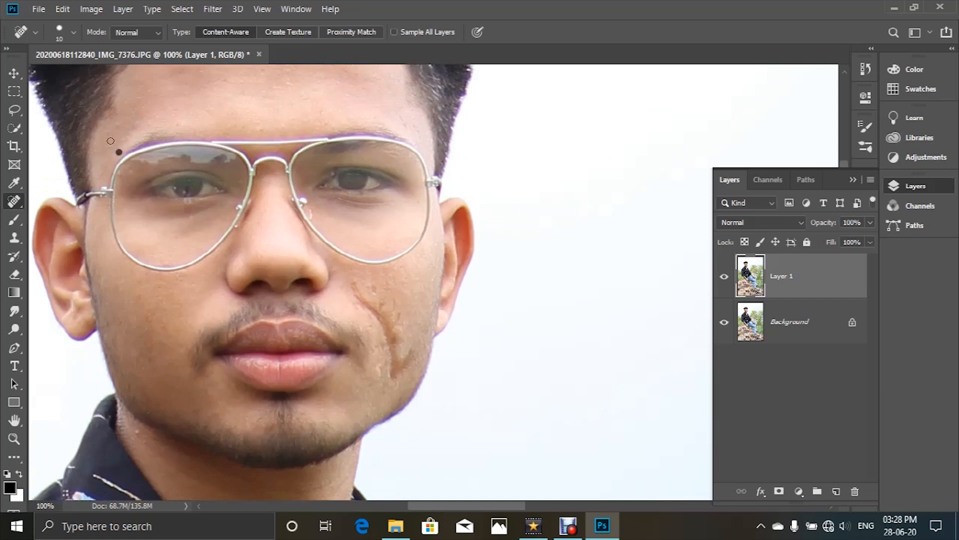
{"action": "scroll", "coordinate": [228, 145], "scroll_direction": "up", "scroll_amount": 1}
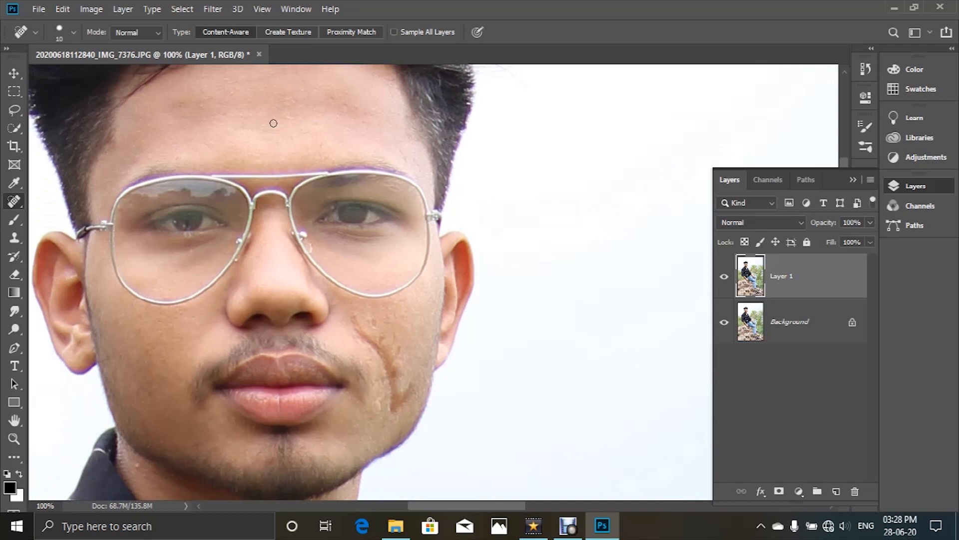
- Heal the remaining small blemishes around the jaw and neck with the Spot Healing Brush
{"action": "scroll", "coordinate": [287, 119], "scroll_direction": "down", "scroll_amount": 3}
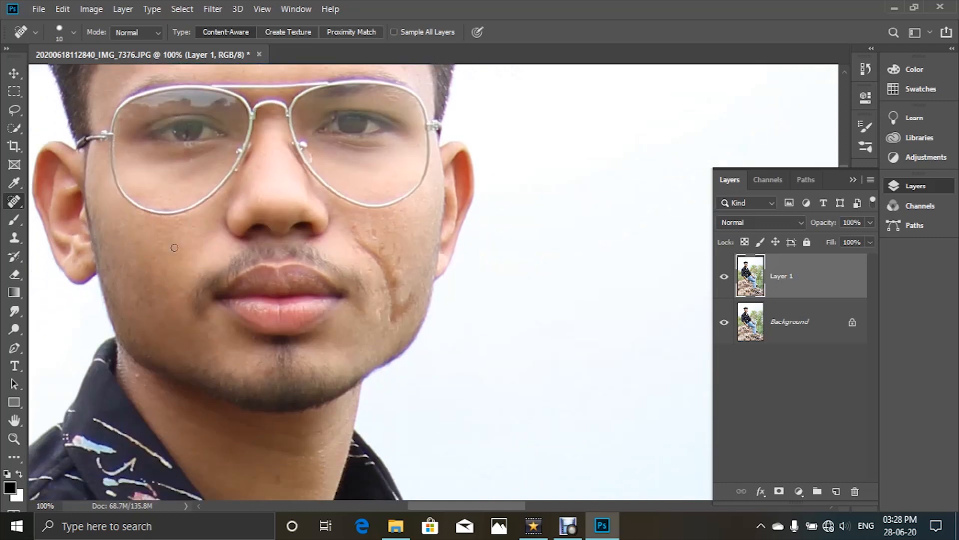
{"action": "scroll", "coordinate": [155, 332], "scroll_direction": "down", "scroll_amount": 3}
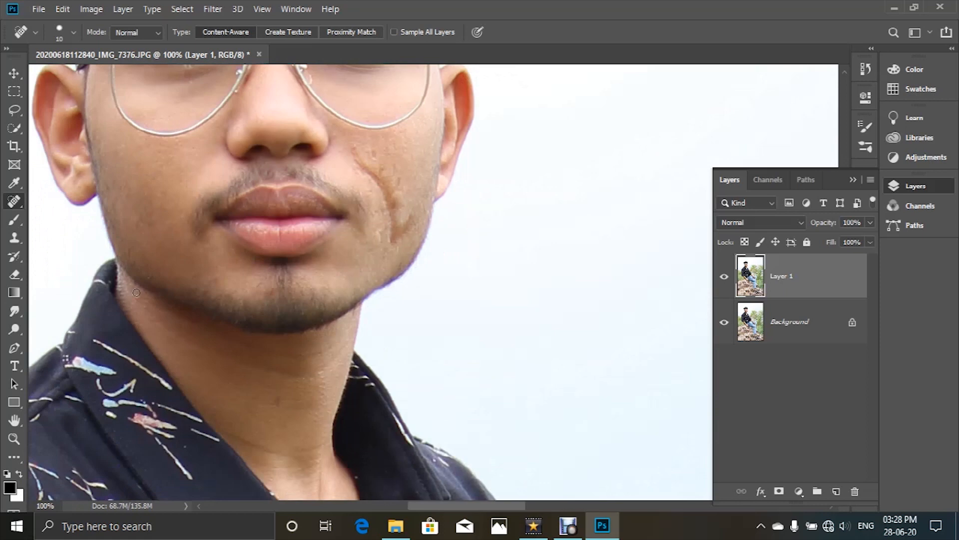
{"action": "scroll", "coordinate": [166, 316], "scroll_direction": "down", "scroll_amount": 4}
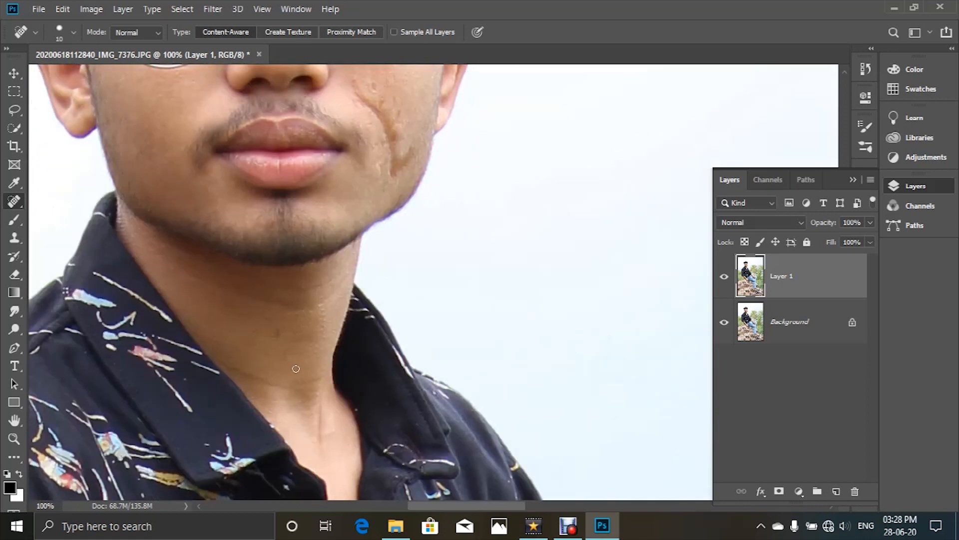
{"action": "left_click", "coordinate": [320, 272]}
{"action": "scroll", "coordinate": [295, 258], "scroll_direction": "down", "scroll_amount": 2}
- Compare the healed face with the original by repeatedly showing the Background layer alone and restoring both layers
{"action": "scroll", "coordinate": [285, 272], "scroll_direction": "up", "scroll_amount": 5}
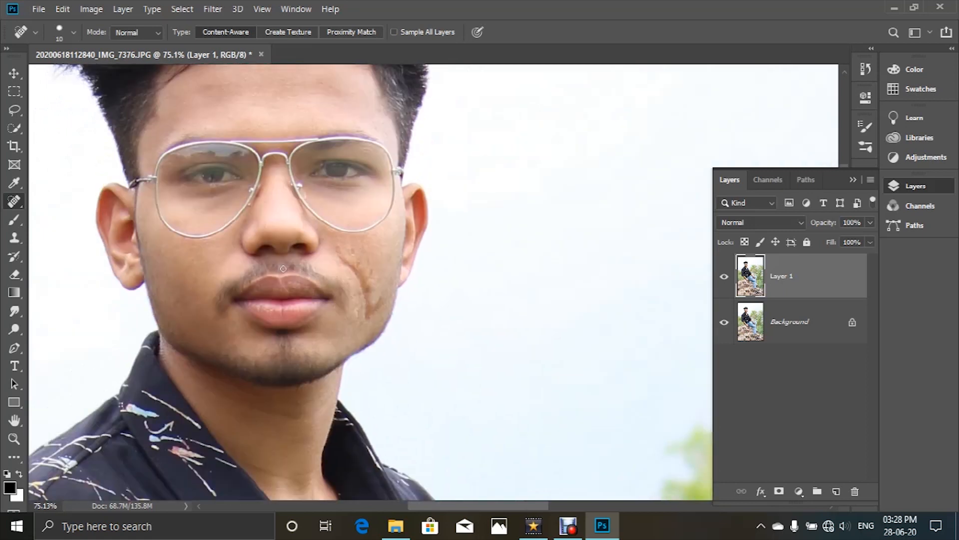
{"action": "left_click", "coordinate": [724, 323], "text": "alt"}
{"action": "left_click", "coordinate": [725, 323], "text": "alt"}
{"action": "left_click", "coordinate": [725, 323], "text": "alt"}
{"action": "left_click", "coordinate": [724, 322], "text": "alt"}
{"action": "left_click", "coordinate": [725, 323], "text": "alt"}
{"action": "left_click", "coordinate": [725, 322], "text": "alt"}
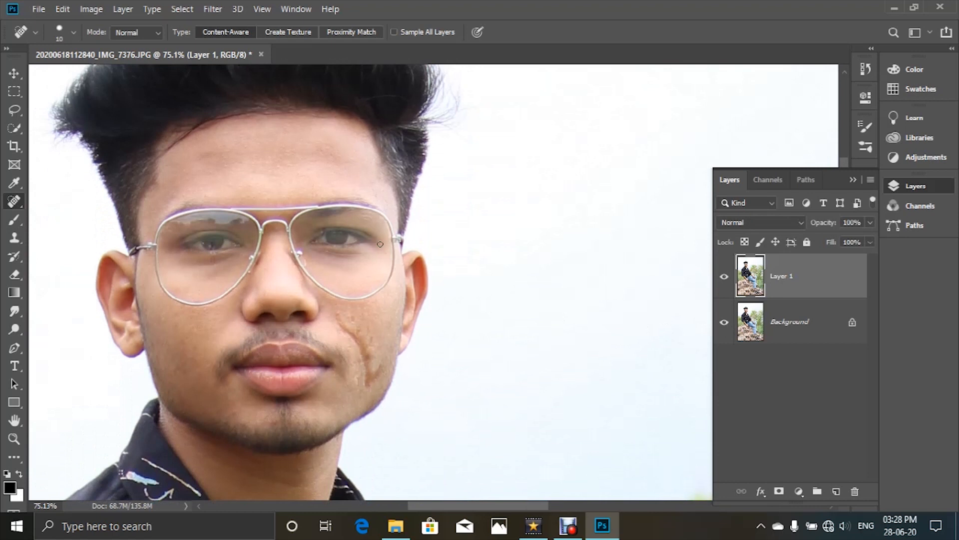
- Remove the stray hairs against the sky beside the hair on the scarred-cheek side with the Spot Healing Brush
{"action": "scroll", "coordinate": [430, 225], "scroll_direction": "up", "scroll_amount": 3}
{"action": "mouse_move", "coordinate": [434, 234]}
{"action": "left_mouse_down"}
{"action": "mouse_move", "coordinate": [458, 216]}
{"action": "mouse_move", "coordinate": [449, 198]}
{"action": "mouse_move", "coordinate": [457, 220]}
{"action": "mouse_move", "coordinate": [458, 194]}
{"action": "mouse_move", "coordinate": [451, 233]}
{"action": "mouse_move", "coordinate": [472, 221]}
{"action": "mouse_move", "coordinate": [448, 243]}
{"action": "mouse_move", "coordinate": [466, 250]}
{"action": "mouse_move", "coordinate": [443, 242]}
{"action": "mouse_move", "coordinate": [455, 226]}
{"action": "mouse_move", "coordinate": [450, 214]}
{"action": "mouse_move", "coordinate": [440, 229]}
{"action": "mouse_move", "coordinate": [462, 217]}
{"action": "left_mouse_up"}
{"action": "left_click_drag", "start_coordinate": [456, 252], "coordinate": [456, 218]}
{"action": "mouse_move", "coordinate": [454, 223]}
{"action": "left_mouse_down"}
{"action": "mouse_move", "coordinate": [457, 244]}
{"action": "mouse_move", "coordinate": [436, 235]}
{"action": "mouse_move", "coordinate": [462, 211]}
{"action": "left_mouse_up"}
{"action": "left_click", "coordinate": [463, 250]}
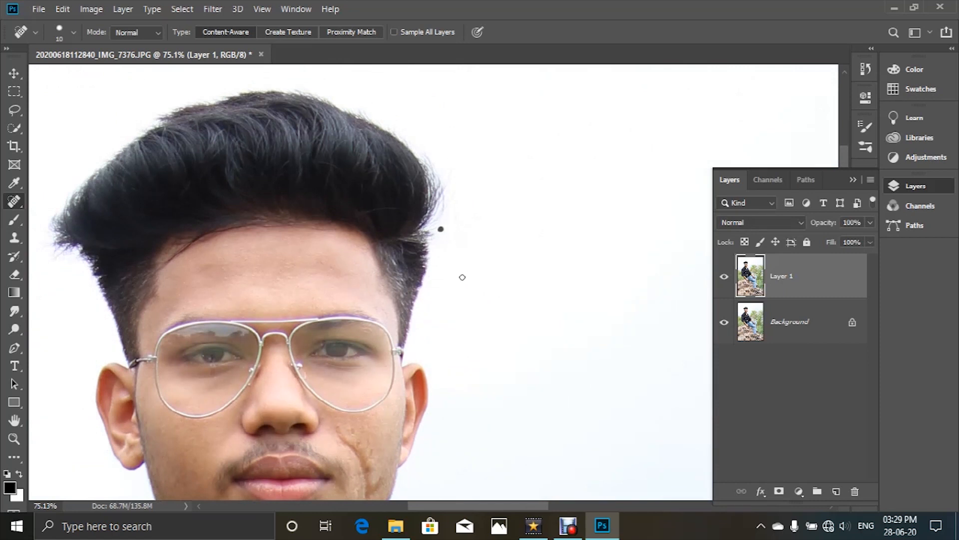
- Set up the Smudge tool with the Smoothing Smudge Brush at 65 px and 8% strength
{"action": "scroll", "coordinate": [462, 277], "scroll_direction": "down", "scroll_amount": 3}
{"action": "scroll", "coordinate": [161, 265], "scroll_direction": "left", "scroll_amount": 2}
{"action": "scroll", "coordinate": [282, 203], "scroll_direction": "down", "scroll_amount": 1}
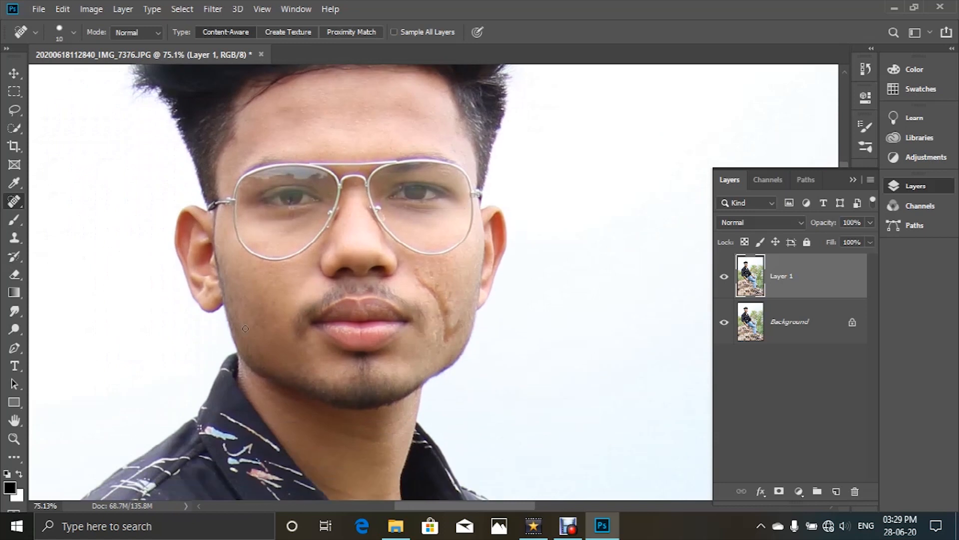
{"action": "scroll", "coordinate": [245, 328], "scroll_direction": "down", "scroll_amount": 3}
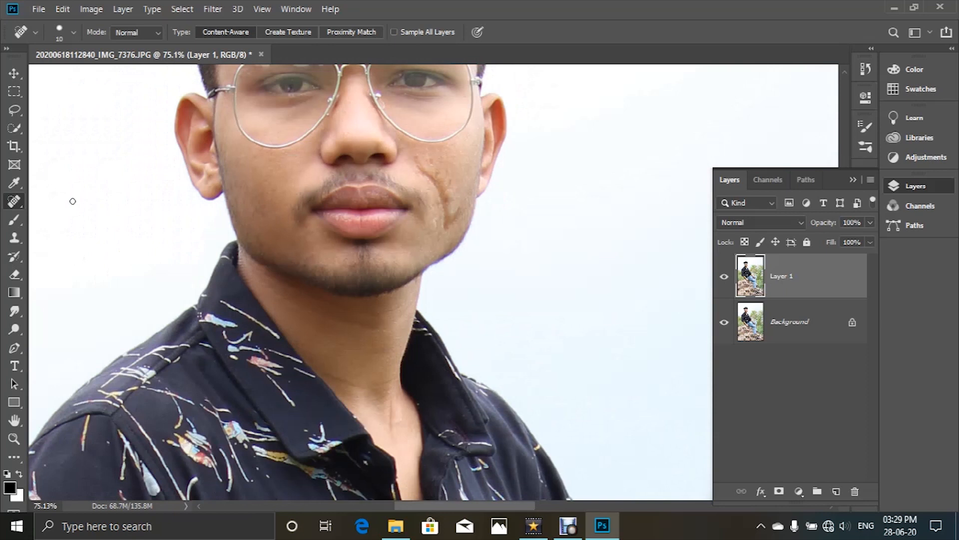
{"action": "scroll", "coordinate": [218, 273], "scroll_direction": "down", "scroll_amount": 10}
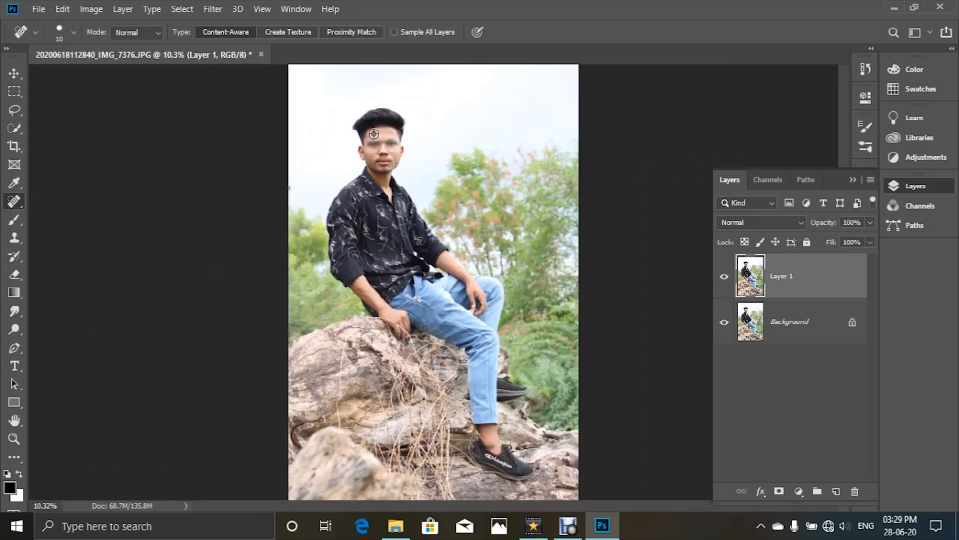
{"action": "scroll", "coordinate": [374, 134], "scroll_direction": "up", "scroll_amount": 5}
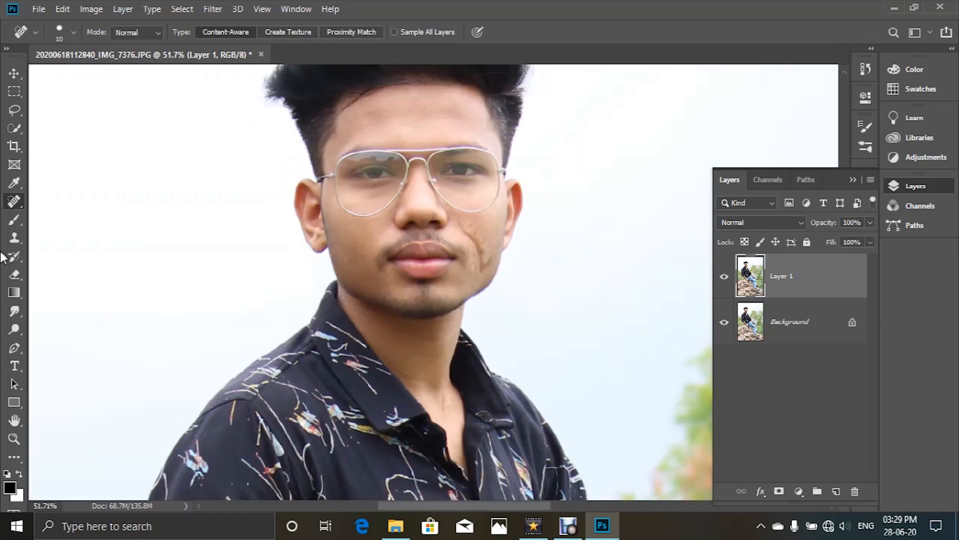
{"action": "left_click", "coordinate": [15, 312]}
{"action": "scroll", "coordinate": [486, 187], "scroll_direction": "up", "scroll_amount": 3}
{"action": "scroll", "coordinate": [464, 208], "scroll_direction": "up", "scroll_amount": 4}
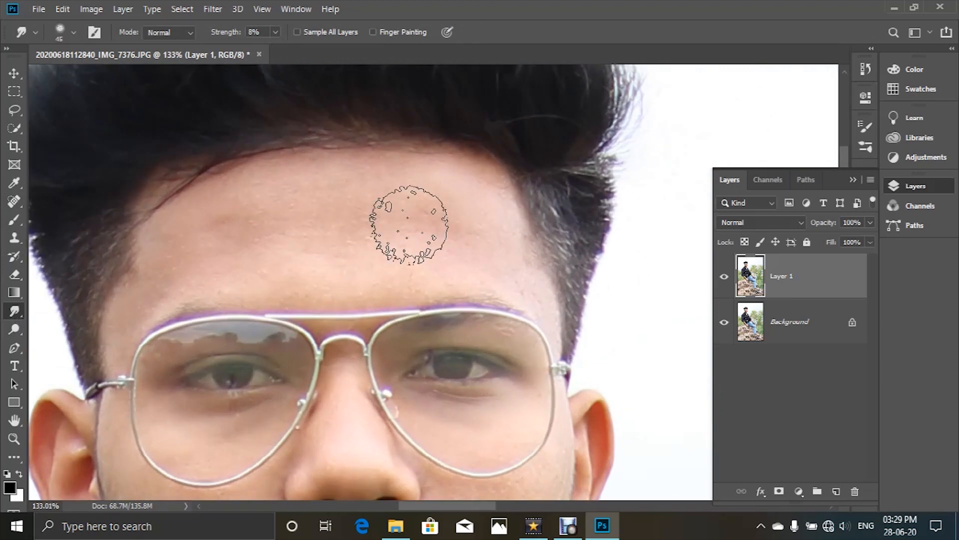
{"action": "left_click", "coordinate": [61, 27]}
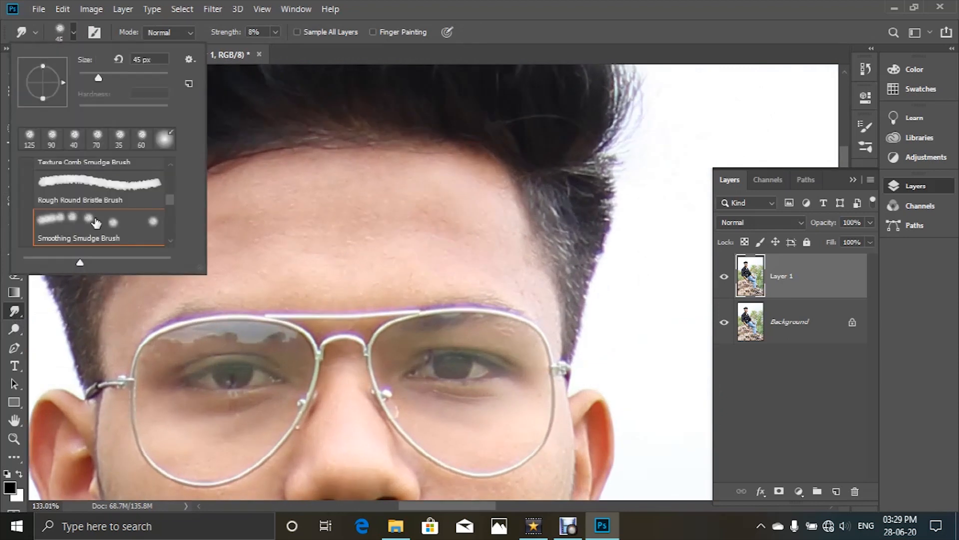
{"action": "left_click", "coordinate": [70, 27]}
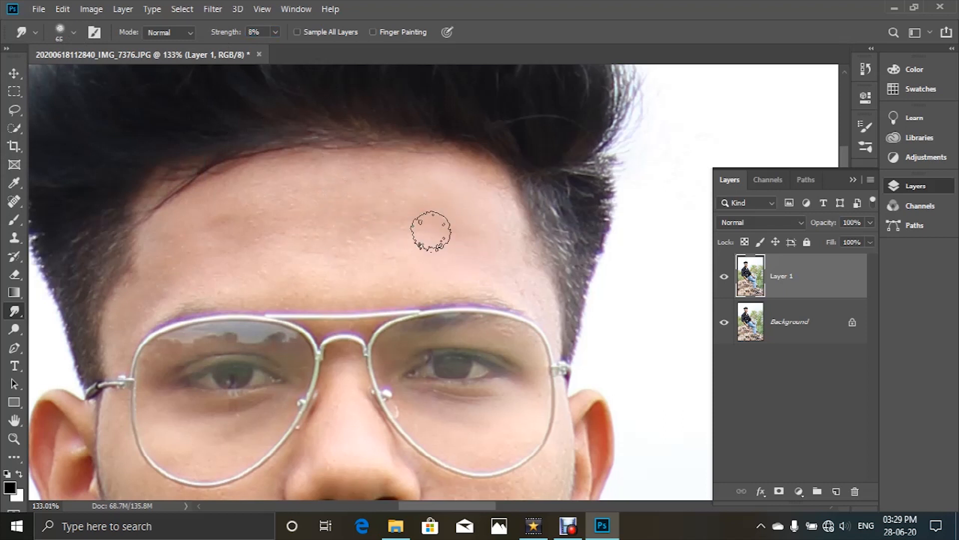
- Smooth the forehead skin with the Smudge tool, varying the brush size between 65 and 30 px towards the hairline and eyebrows
{"action": "mouse_move", "coordinate": [435, 193]}
{"action": "left_mouse_down"}
{"action": "mouse_move", "coordinate": [435, 165]}
{"action": "mouse_move", "coordinate": [475, 177]}
{"action": "mouse_move", "coordinate": [500, 200]}
{"action": "mouse_move", "coordinate": [520, 276]}
{"action": "left_mouse_up"}
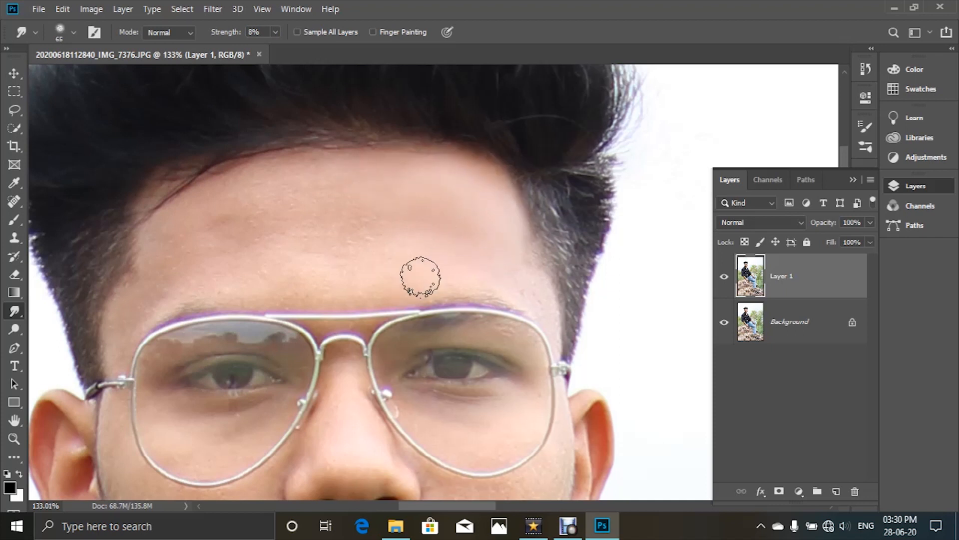
{"action": "key", "text": "bracketleft"}
{"action": "key", "text": "bracketleft"}
{"action": "key", "text": "bracketleft"}
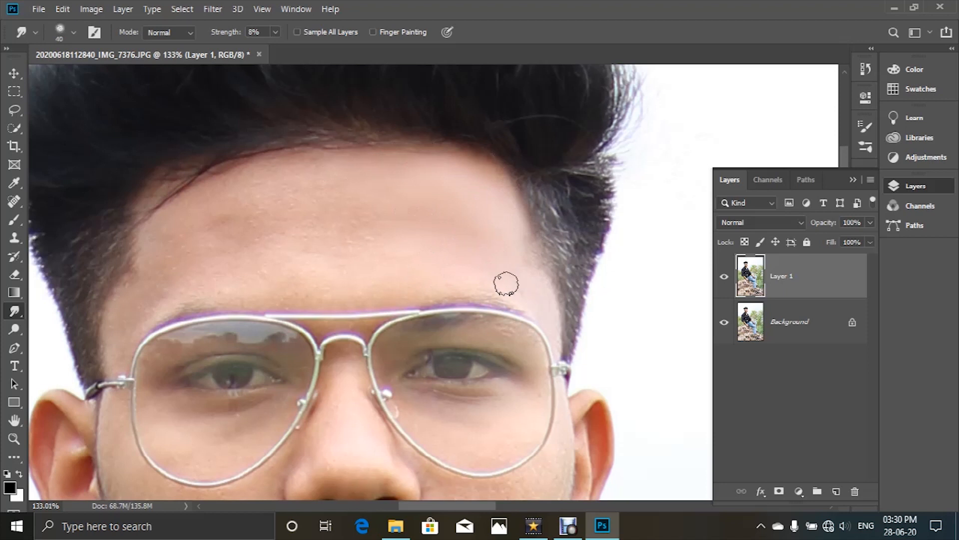
{"action": "key", "text": "bracketleft"}
{"action": "key", "text": "bracketright"}
{"action": "key", "text": "bracketright"}
{"action": "key", "text": "bracketright"}
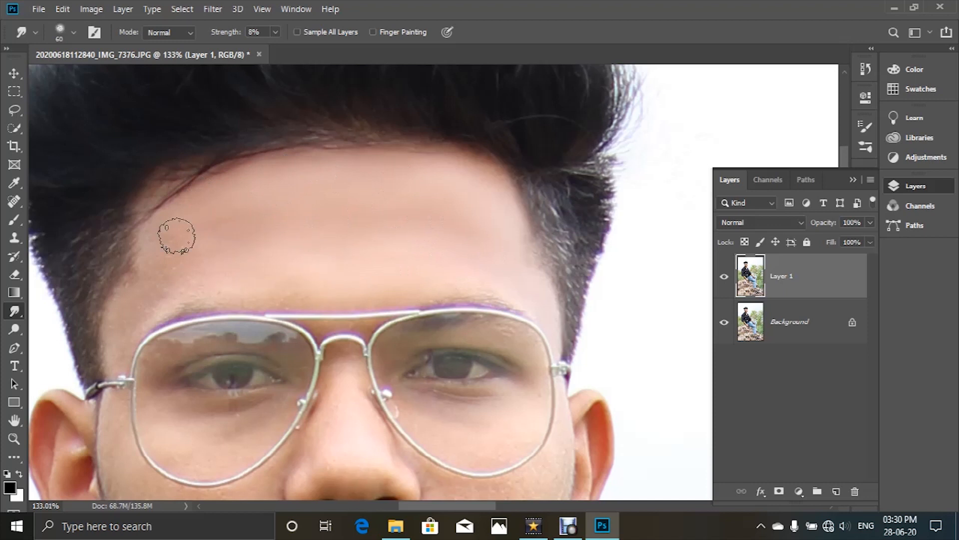
{"action": "key", "text": "bracketleft"}
{"action": "key", "text": "bracketleft"}
{"action": "key", "text": "bracketleft"}
- Smooth the skin of the nose and around the nostrils with the 30 px Smudge brush
{"action": "scroll", "coordinate": [353, 298], "scroll_direction": "down", "scroll_amount": 3}
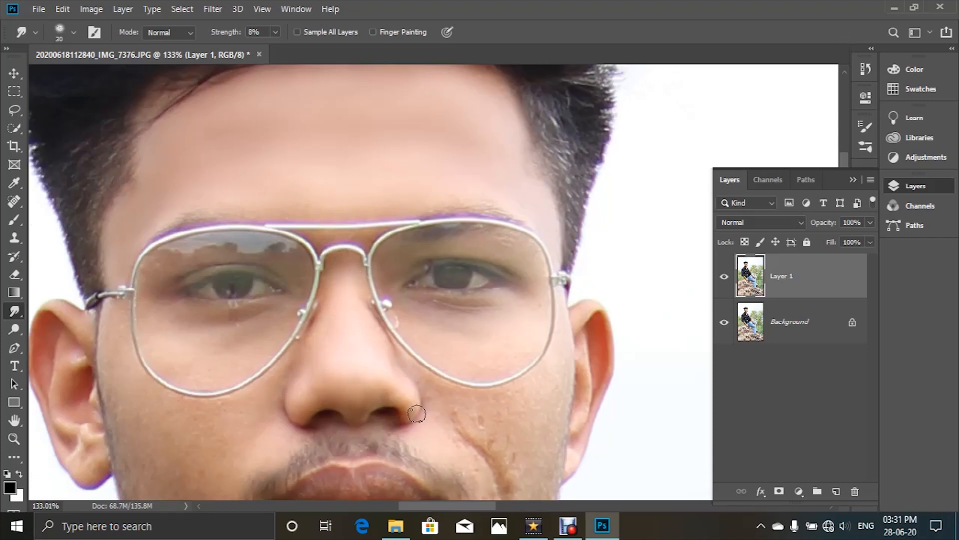
{"action": "scroll", "coordinate": [345, 313], "scroll_direction": "down", "scroll_amount": 2}
{"action": "scroll", "coordinate": [330, 312], "scroll_direction": "down", "scroll_amount": 1}
- Smooth the skin of both cheeks, under the glasses and around the mouth with the Smudge brush at 45 and 40 px
{"action": "key", "text": "]"}
{"action": "key", "text": "]"}
{"action": "key", "text": "]"}
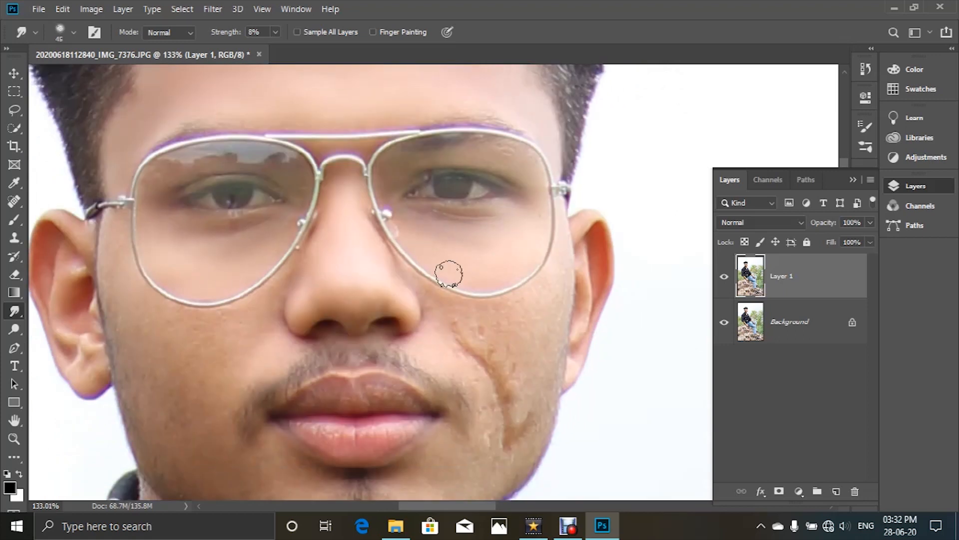
{"action": "scroll", "coordinate": [498, 266], "scroll_direction": "down", "scroll_amount": 1}
{"action": "key", "text": "bracketleft"}
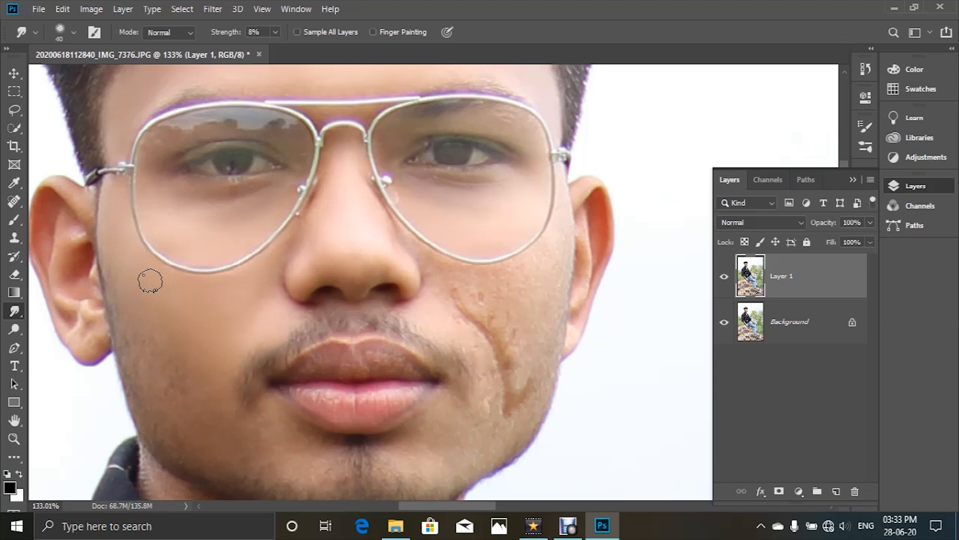
{"action": "scroll", "coordinate": [207, 368], "scroll_direction": "down", "scroll_amount": 1}
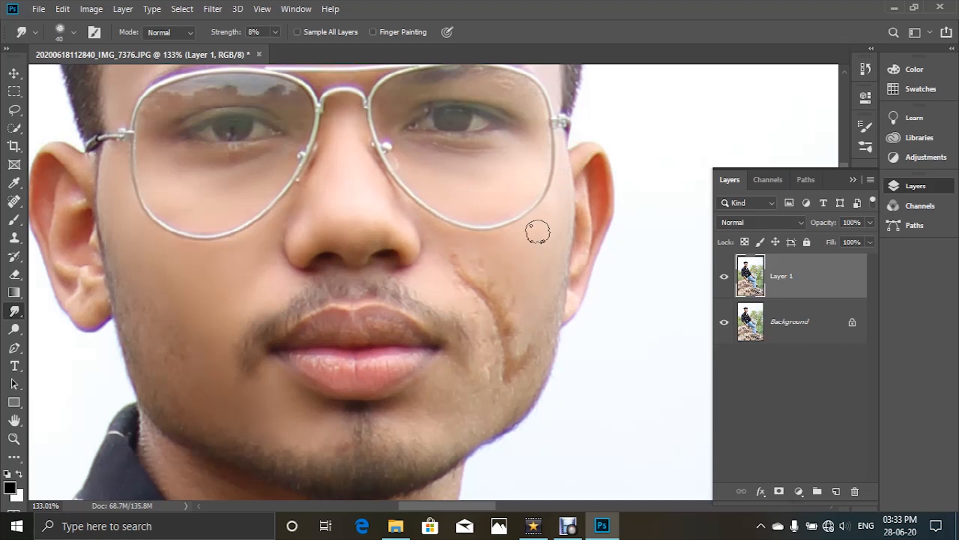
{"action": "scroll", "coordinate": [482, 367], "scroll_direction": "down", "scroll_amount": 1}
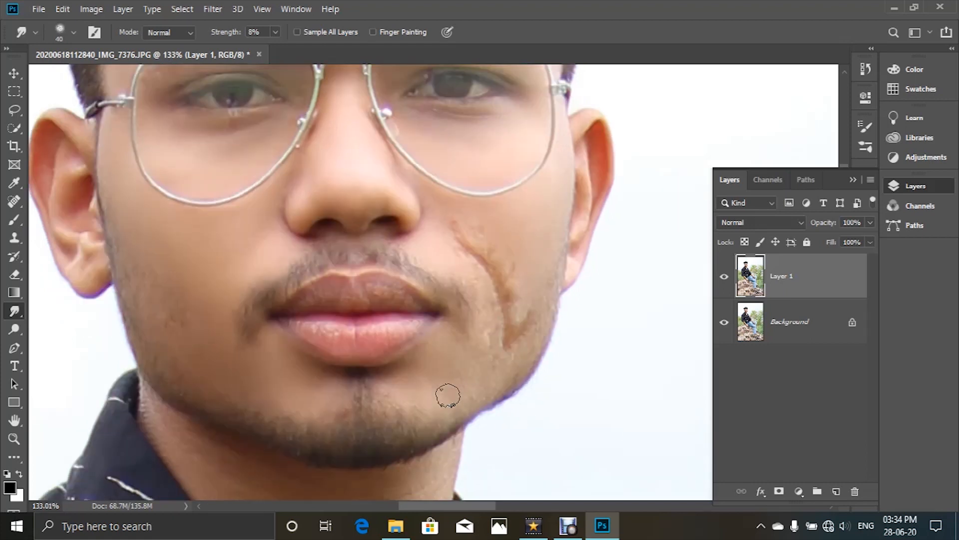
- Smooth the neck skin from below the chin down to the open collar with the Smudge brush at 45 px
{"action": "scroll", "coordinate": [407, 387], "scroll_direction": "down", "scroll_amount": 5}
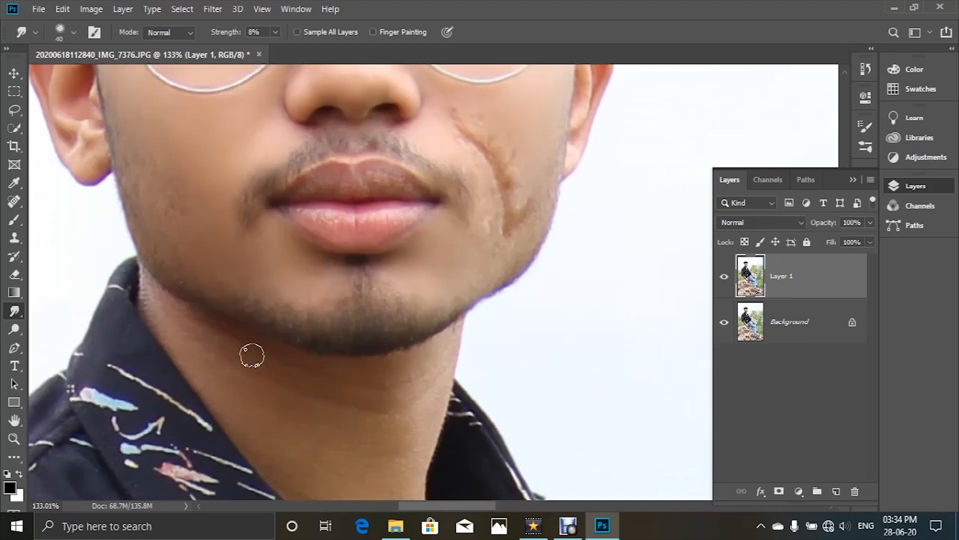
{"action": "key", "text": "bracketright"}
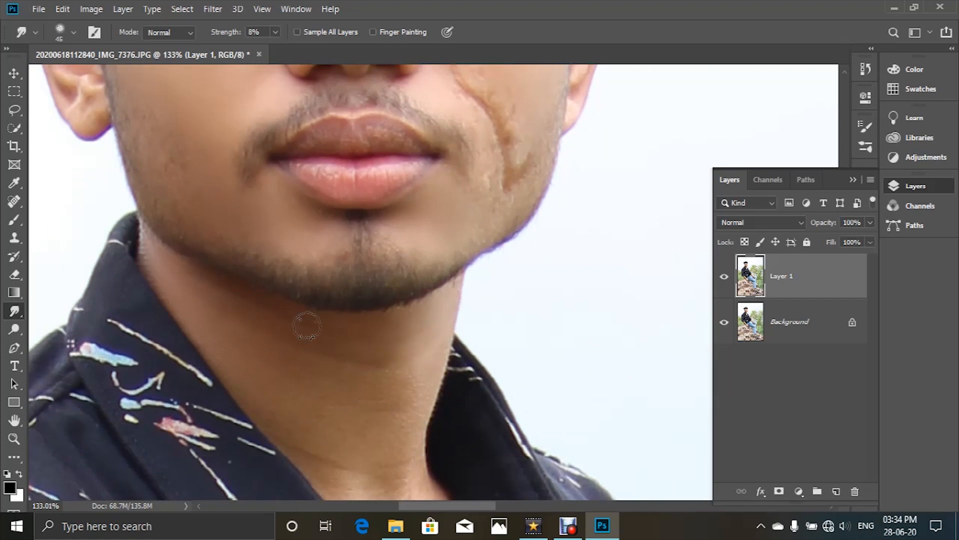
{"action": "scroll", "coordinate": [234, 324], "scroll_direction": "down", "scroll_amount": 2}
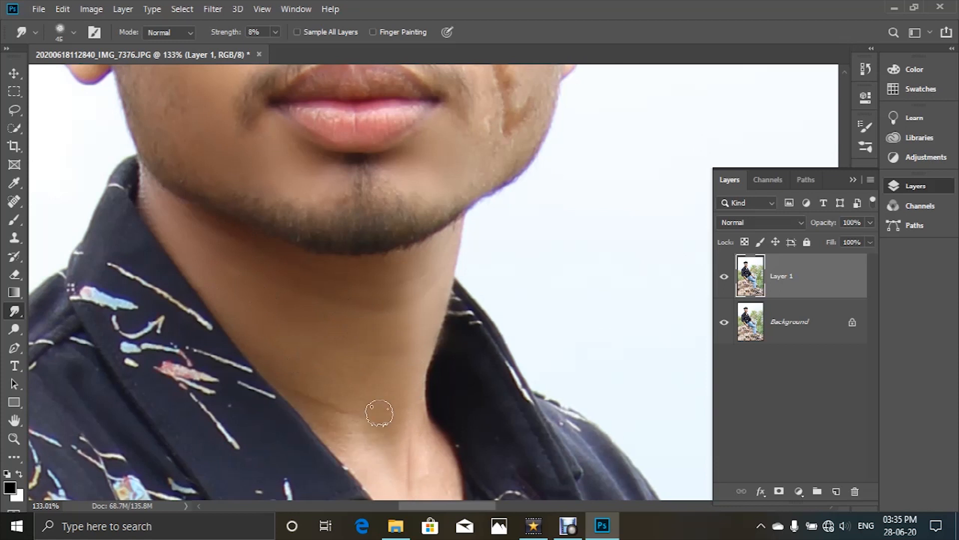
{"action": "scroll", "coordinate": [350, 430], "scroll_direction": "down", "scroll_amount": 6}
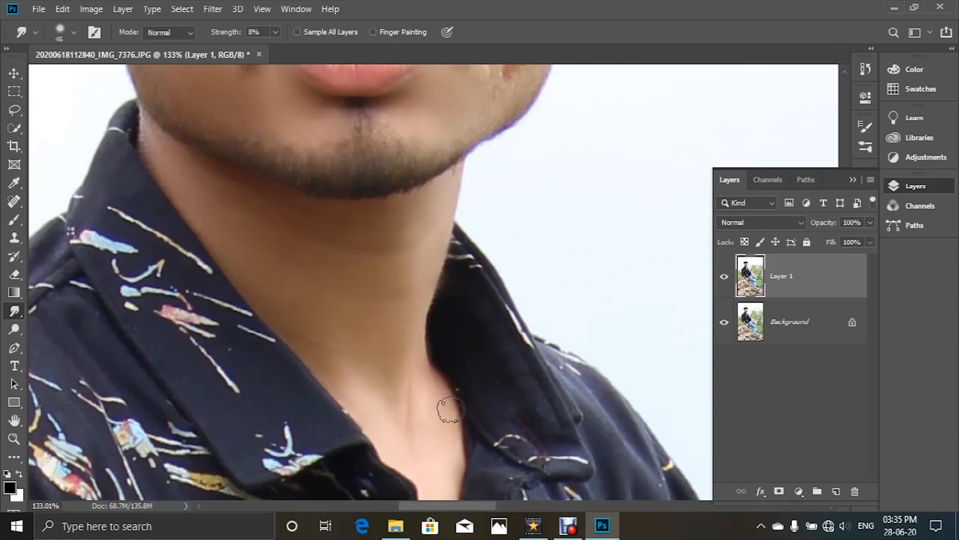
{"action": "scroll", "coordinate": [339, 192], "scroll_direction": "down", "scroll_amount": 5}
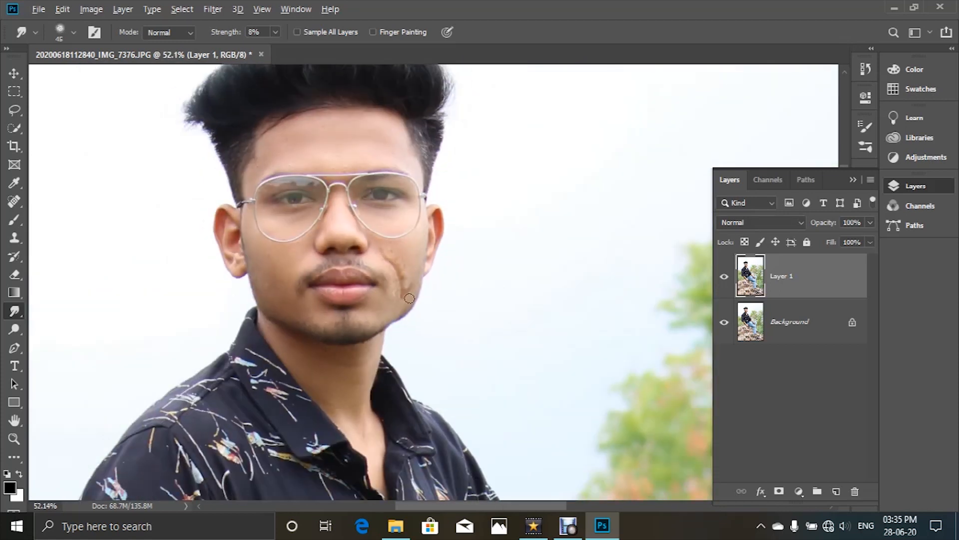
- Smooth the skin of the forearm and the back of the hand resting on the log with the Smudge brush at 100 px
{"action": "scroll", "coordinate": [343, 429], "scroll_direction": "up", "scroll_amount": 7}
{"action": "key", "text": "bracketright"}
{"action": "key", "text": "bracketright"}
{"action": "key", "text": "bracketright"}
{"action": "key", "text": "bracketright"}
{"action": "key", "text": "bracketright"}
{"action": "key", "text": "bracketright"}
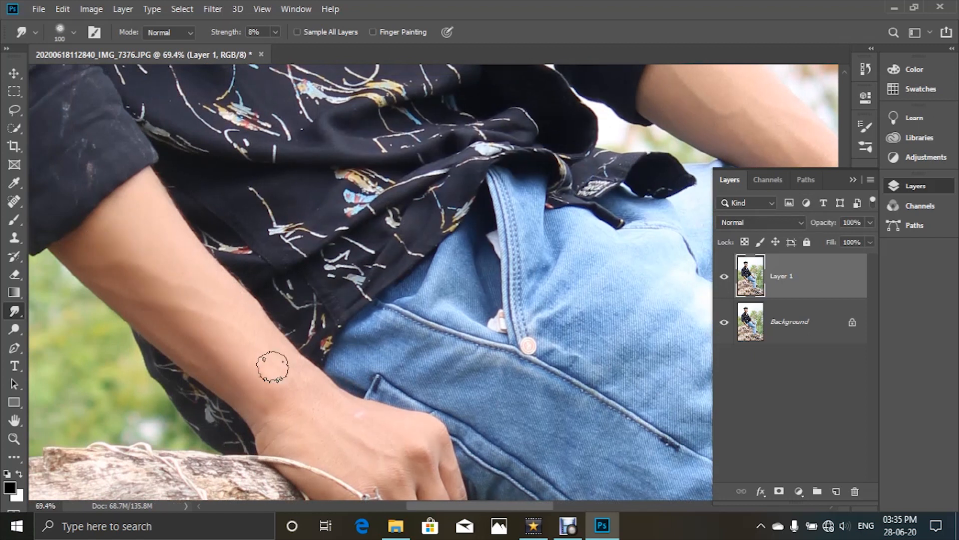
{"action": "scroll", "coordinate": [421, 429], "scroll_direction": "down", "scroll_amount": 3}
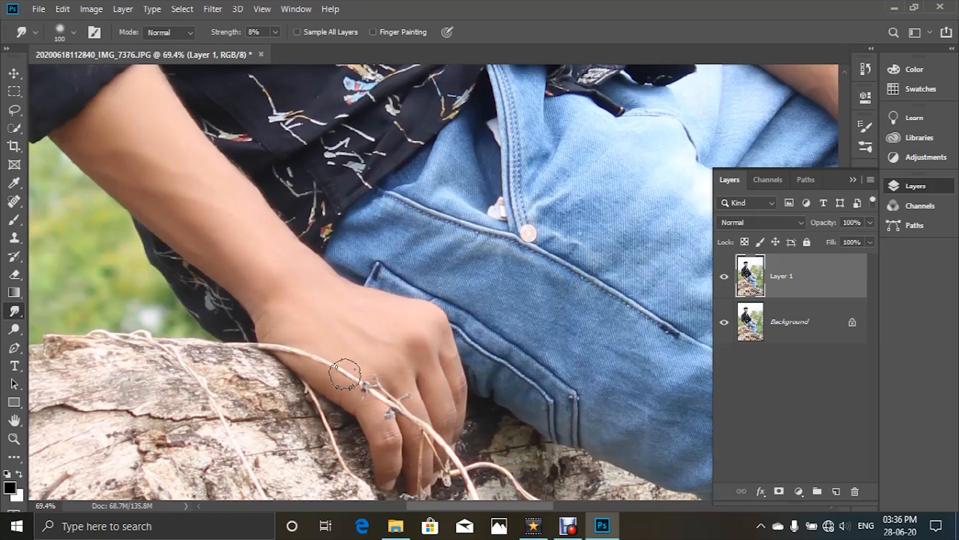
- Smooth the fingers on the log with a smaller Smudge brush and the other forearm and hand at 100 px
{"action": "key", "text": "bracketleft"}
{"action": "key", "text": "bracketleft"}
{"action": "key", "text": "bracketleft"}
{"action": "key", "text": "bracketleft"}
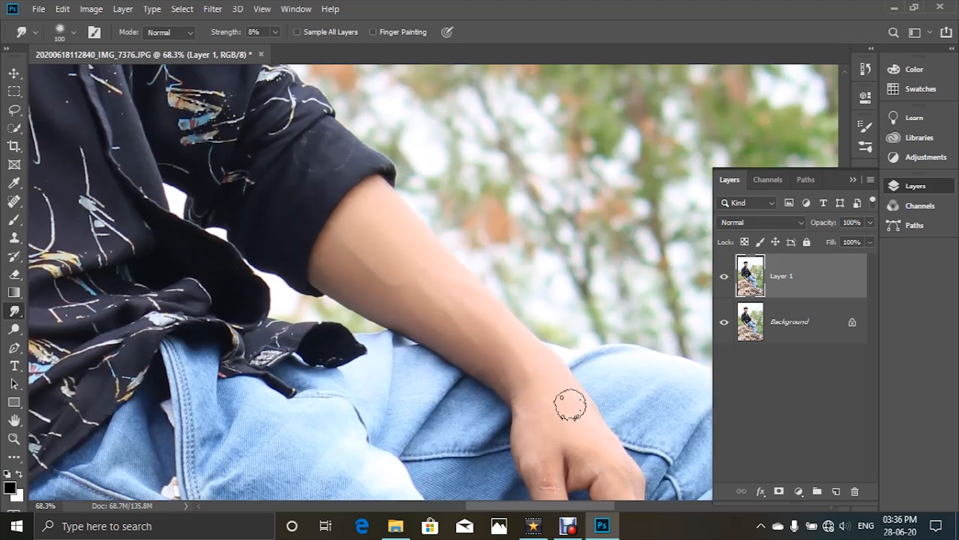
{"action": "scroll", "coordinate": [599, 377], "scroll_direction": "down", "scroll_amount": 2}
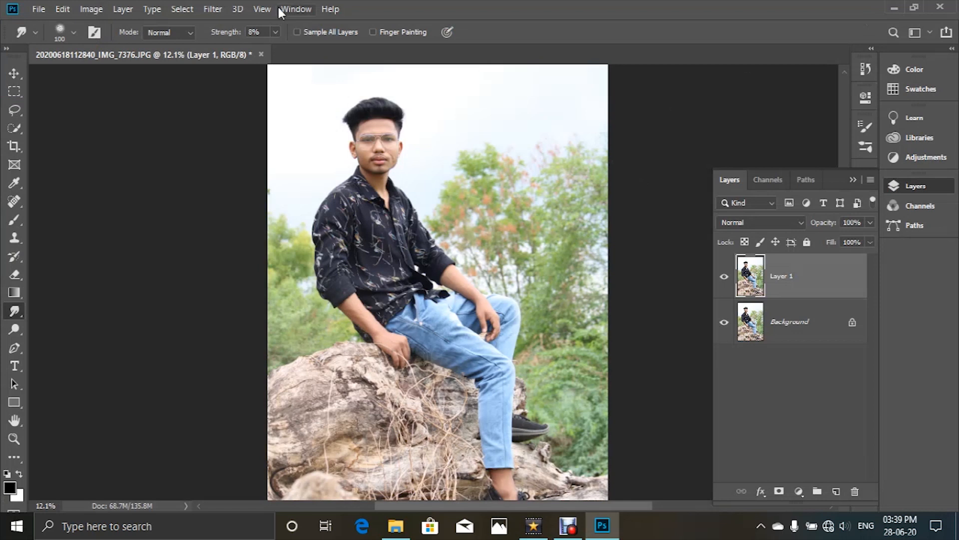
- Open the Camera Raw Filter on Layer 1 and set Highlights to -88, Temperature to -8 and Tint to -8
{"action": "left_click", "coordinate": [213, 9]}
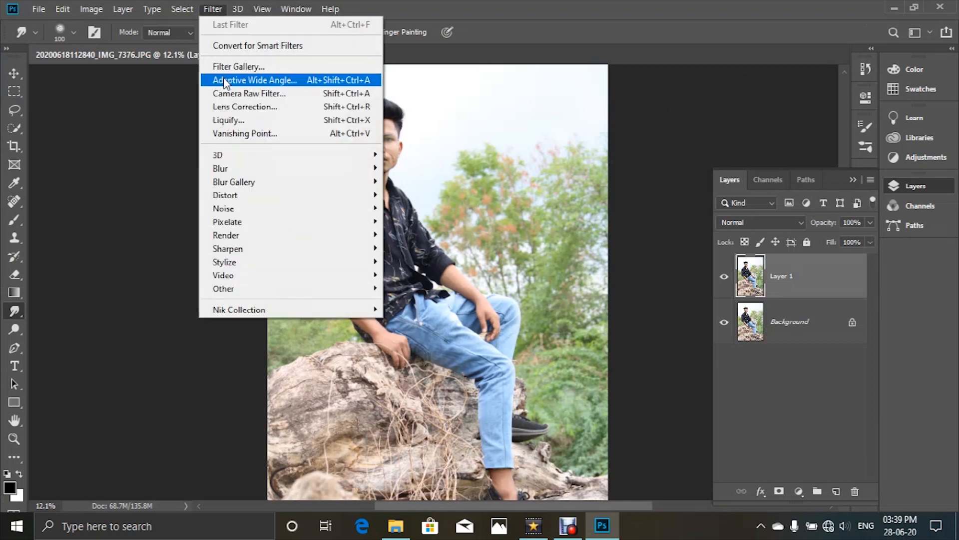
{"action": "left_click", "coordinate": [233, 94]}
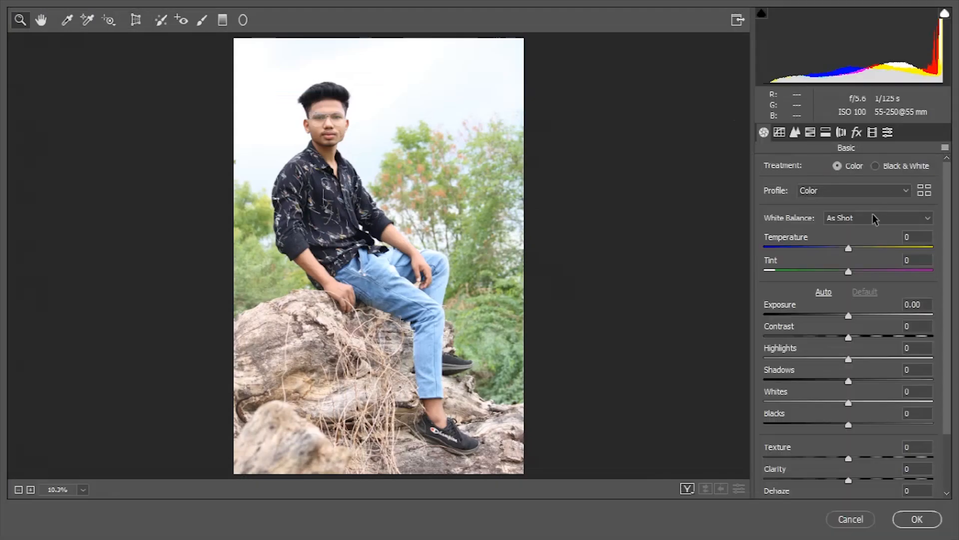
{"action": "left_click_drag", "start_coordinate": [782, 357], "coordinate": [769, 355]}
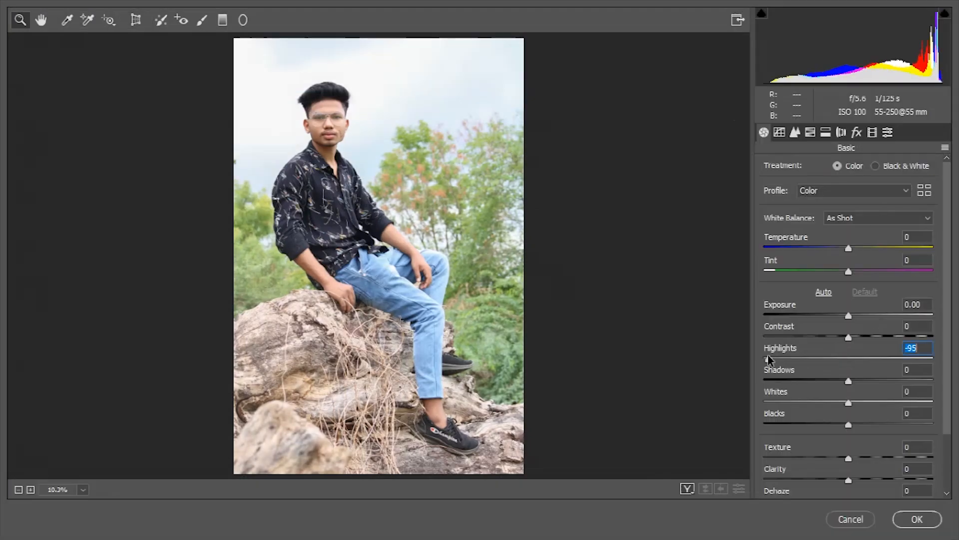
{"action": "left_click_drag", "start_coordinate": [848, 248], "coordinate": [841, 268]}
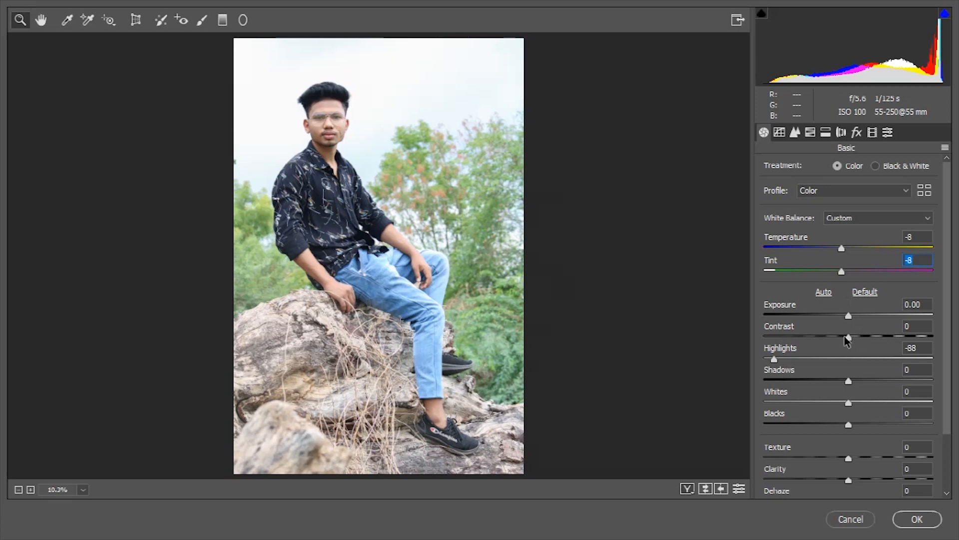
- Set Exposure to -0.15, Shadows to +29, Whites to +28, Blacks to -13 and Contrast to +13
{"action": "left_click_drag", "start_coordinate": [845, 316], "coordinate": [843, 316]}
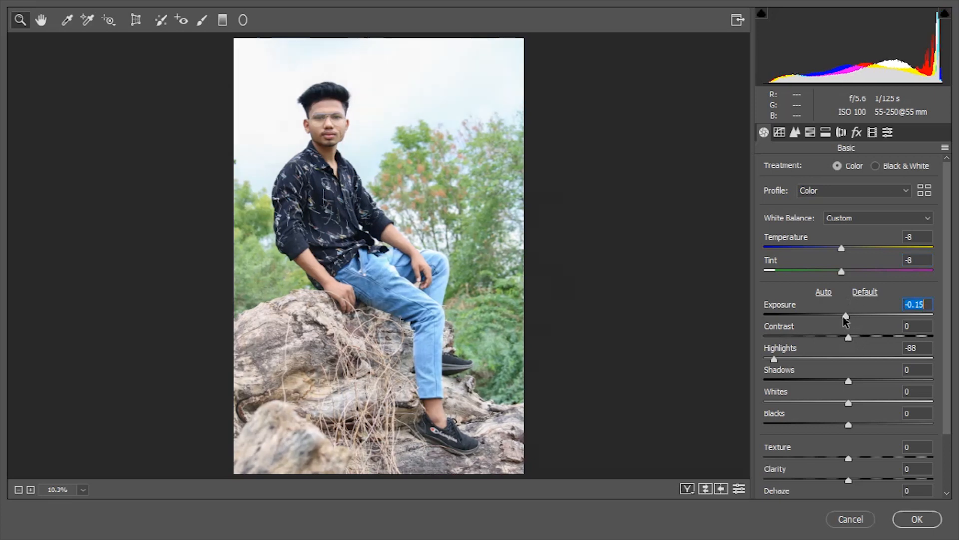
{"action": "left_click_drag", "start_coordinate": [851, 381], "coordinate": [877, 368]}
{"action": "left_click_drag", "start_coordinate": [850, 403], "coordinate": [843, 424]}
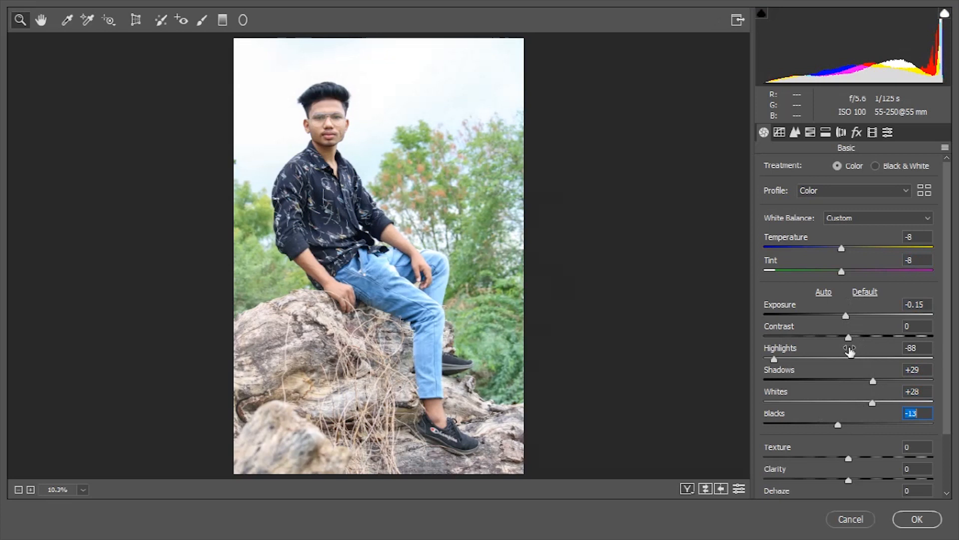
{"action": "left_click_drag", "start_coordinate": [847, 336], "coordinate": [858, 337]}
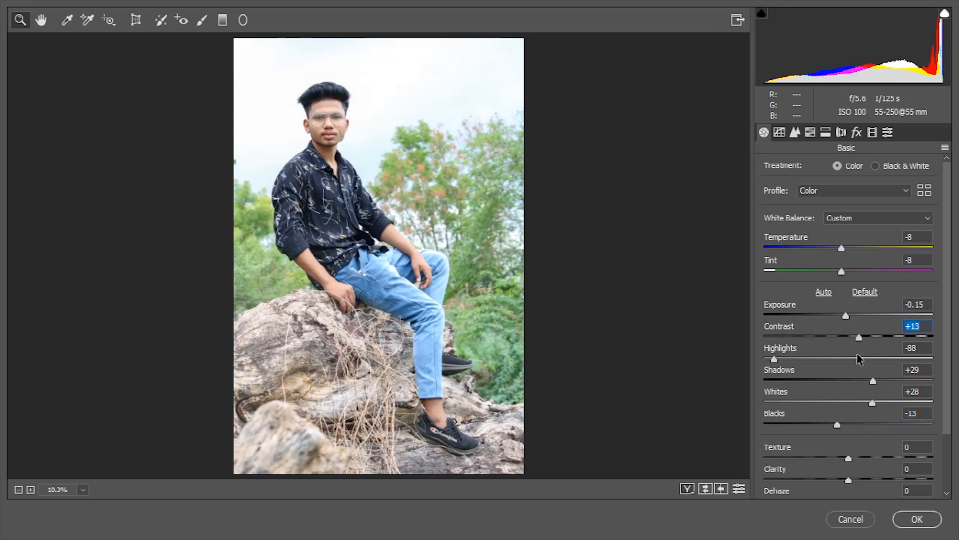
- Set Texture to +2, Dehaze to +9 and Vibrance to +38 in the Basic adjustments
{"action": "scroll", "coordinate": [843, 434], "scroll_direction": "down", "scroll_amount": 1}
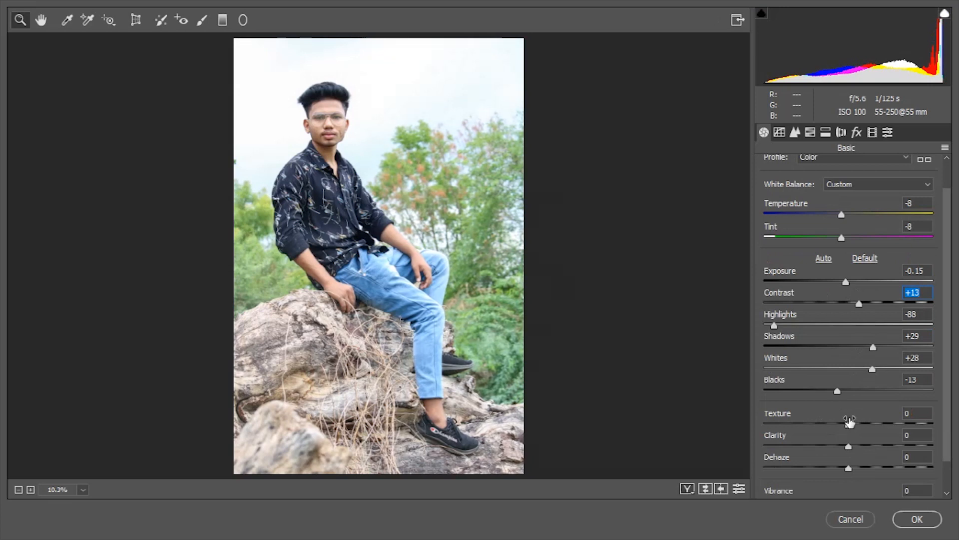
{"action": "left_click_drag", "start_coordinate": [850, 424], "coordinate": [880, 466]}
{"action": "scroll", "coordinate": [849, 434], "scroll_direction": "down", "scroll_amount": 1}
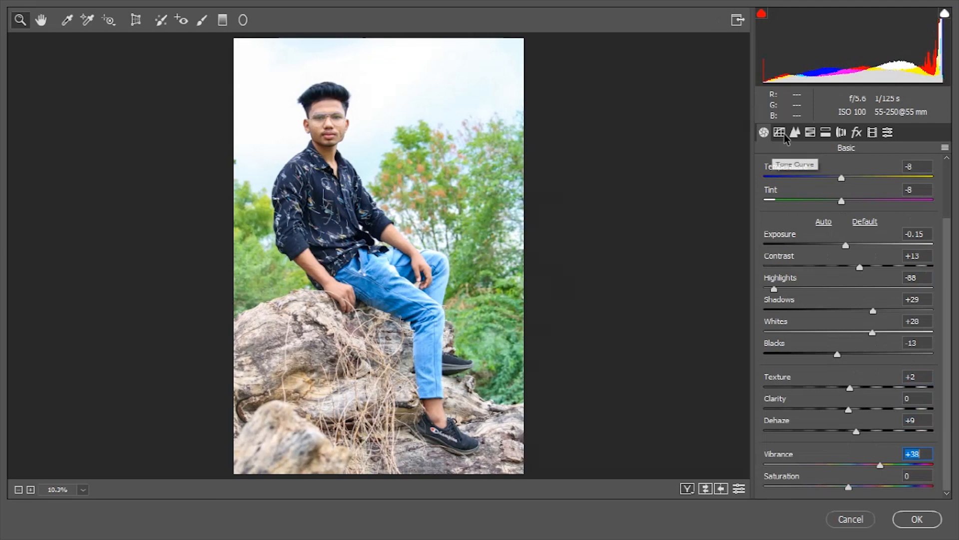
- Adjust the hue and saturation of the blue, green and red primaries in the camera calibration to intensify the blue jeans
{"action": "left_click", "coordinate": [872, 133]}
{"action": "left_click", "coordinate": [836, 397]}
{"action": "left_click", "coordinate": [863, 420]}
{"action": "left_click", "coordinate": [821, 332]}
{"action": "left_click", "coordinate": [871, 331]}
{"action": "left_click", "coordinate": [863, 266]}
{"action": "left_click", "coordinate": [844, 288]}
- In the HSL adjustments, set Oranges to hue +18, saturation -13 and luminance +8, and the Reds saturation to +8
{"action": "left_click", "coordinate": [810, 132]}
{"action": "left_click", "coordinate": [776, 173]}
{"action": "left_click", "coordinate": [868, 241]}
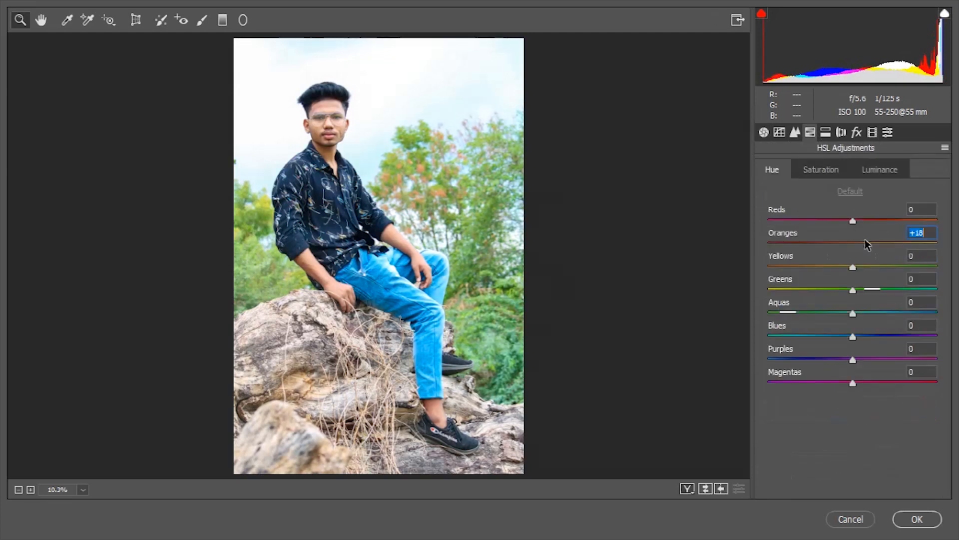
{"action": "left_click", "coordinate": [832, 171]}
{"action": "left_click", "coordinate": [837, 242]}
{"action": "left_click", "coordinate": [879, 169]}
{"action": "left_click", "coordinate": [860, 243]}
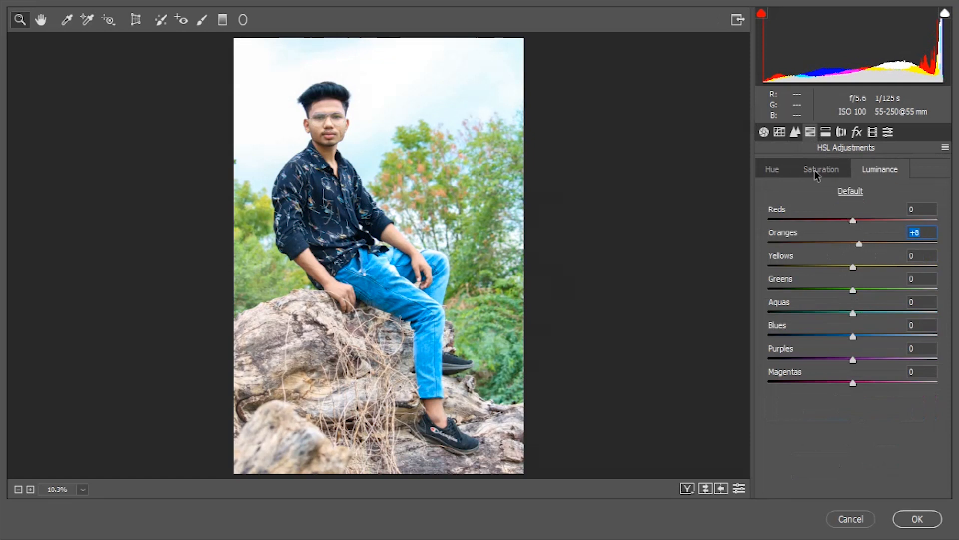
{"action": "left_click", "coordinate": [821, 170]}
{"action": "left_click", "coordinate": [841, 244]}
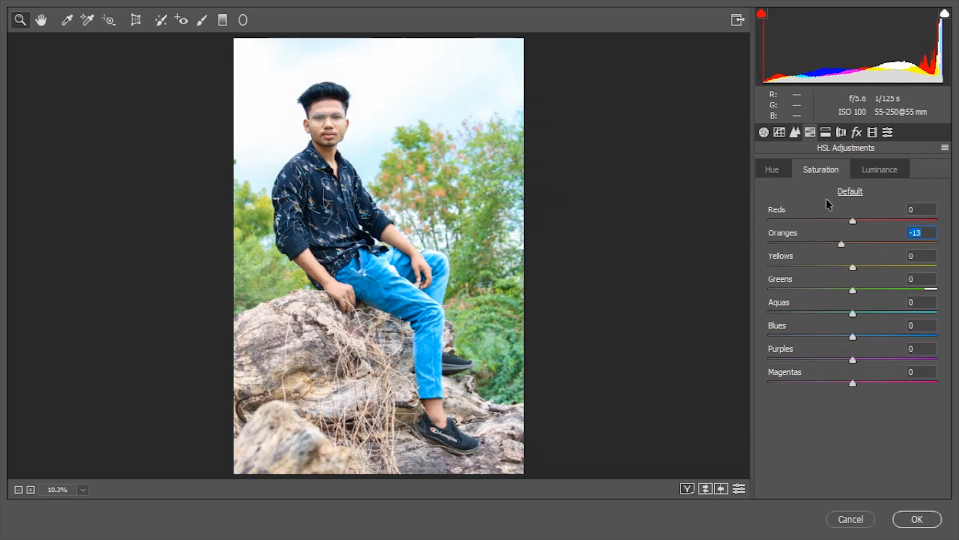
{"action": "left_click", "coordinate": [772, 170]}
{"action": "left_click", "coordinate": [822, 171]}
{"action": "left_click", "coordinate": [858, 220]}
- Set the HSL hue of Blues to -15, Aquas to +36 and Purples to -100
{"action": "left_click", "coordinate": [774, 170]}
{"action": "left_click_drag", "start_coordinate": [853, 336], "coordinate": [841, 336]}
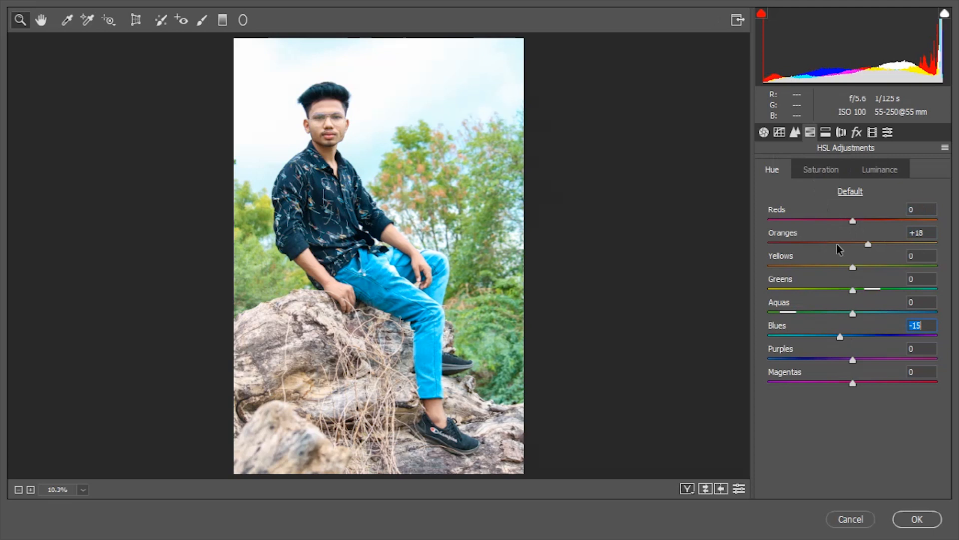
{"action": "left_click_drag", "start_coordinate": [853, 314], "coordinate": [883, 314]}
{"action": "left_click_drag", "start_coordinate": [853, 360], "coordinate": [723, 360]}
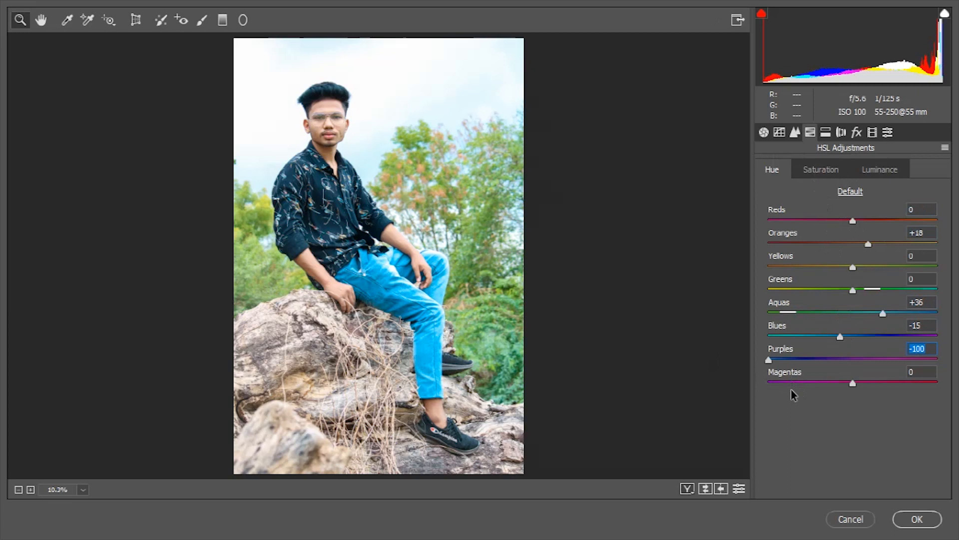
- Set the saturation of Aquas and Blues to +13, Purples to +11 and Magentas to -13, and the Blues luminance to -14
{"action": "left_click", "coordinate": [821, 169]}
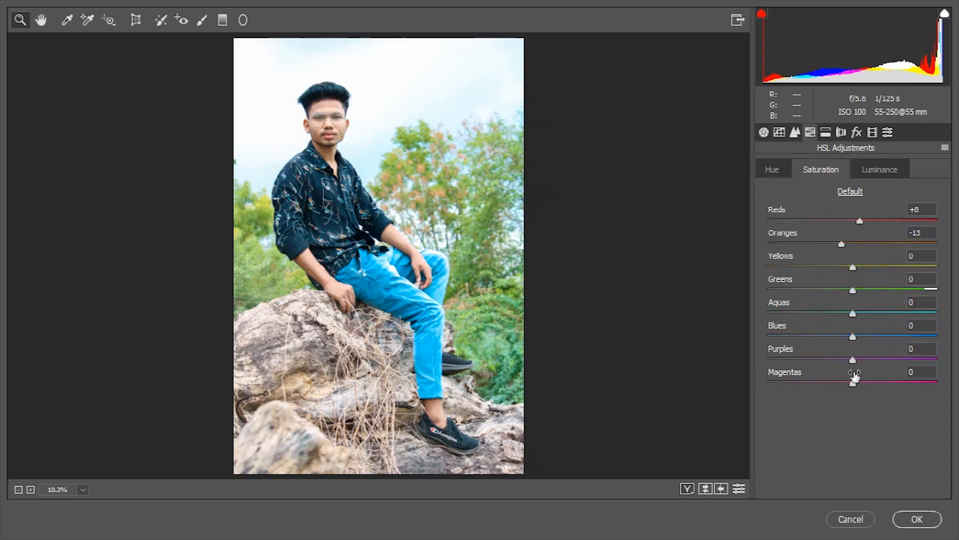
{"action": "left_click", "coordinate": [861, 335]}
{"action": "left_click", "coordinate": [862, 312]}
{"action": "left_click", "coordinate": [860, 357]}
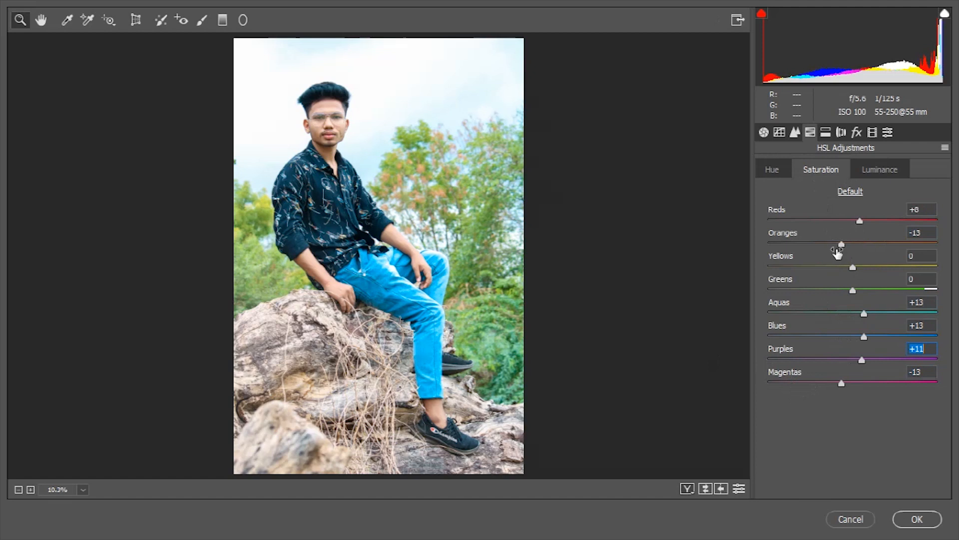
{"action": "left_click", "coordinate": [862, 169]}
{"action": "left_click", "coordinate": [842, 333]}
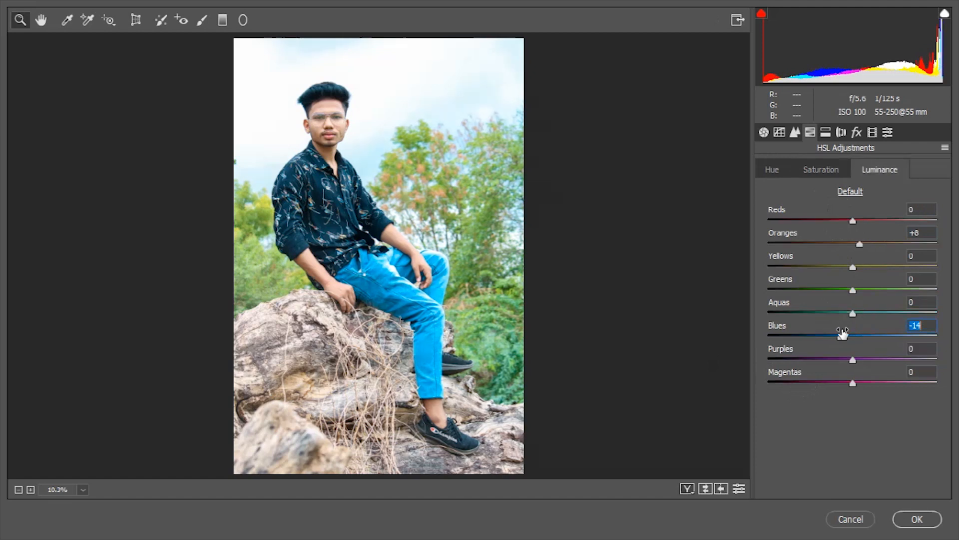
- Raise the Yellows hue slightly, shift the Greens hue strongly towards yellow, and set the Greens saturation to +26
{"action": "left_click", "coordinate": [772, 169]}
{"action": "left_click", "coordinate": [863, 267]}
{"action": "left_click", "coordinate": [799, 290]}
{"action": "left_click", "coordinate": [825, 169]}
{"action": "left_click", "coordinate": [874, 289]}
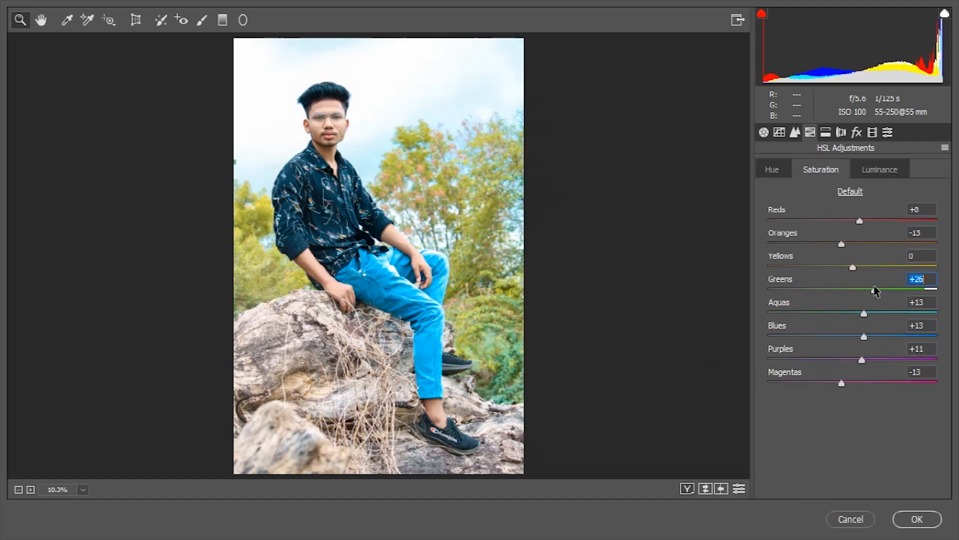
- Apply split toning with highlights at hue 171 and saturation 7, and shadows at hue 360 and saturation 5
{"action": "left_click", "coordinate": [826, 132]}
{"action": "left_click", "coordinate": [848, 189]}
{"action": "left_click_drag", "start_coordinate": [770, 211], "coordinate": [782, 211]}
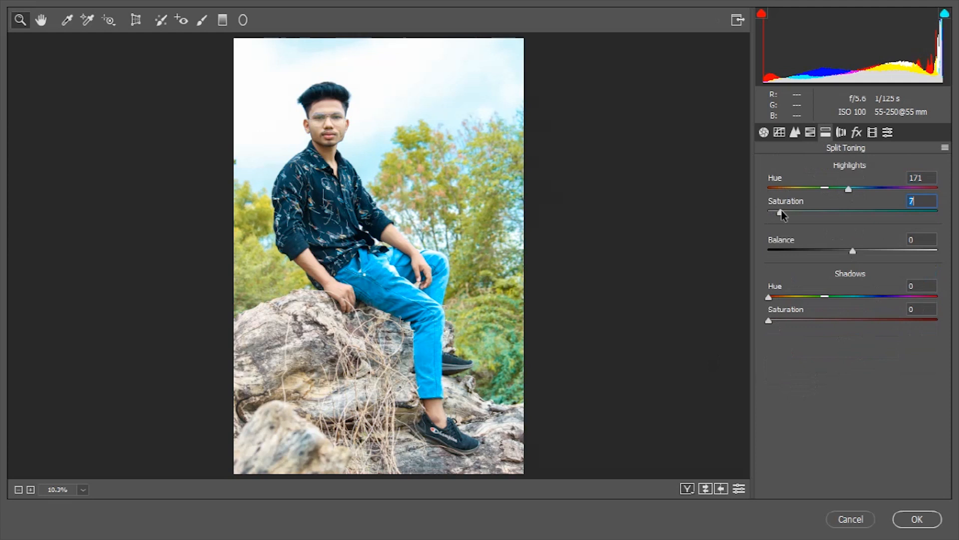
{"action": "left_click", "coordinate": [788, 297]}
{"action": "mouse_move", "coordinate": [770, 320]}
{"action": "left_mouse_down"}
{"action": "mouse_move", "coordinate": [784, 298]}
{"action": "mouse_move", "coordinate": [776, 320]}
{"action": "left_mouse_up"}
{"action": "left_click_drag", "start_coordinate": [784, 297], "coordinate": [937, 297]}
{"action": "left_click_drag", "start_coordinate": [777, 320], "coordinate": [782, 319]}
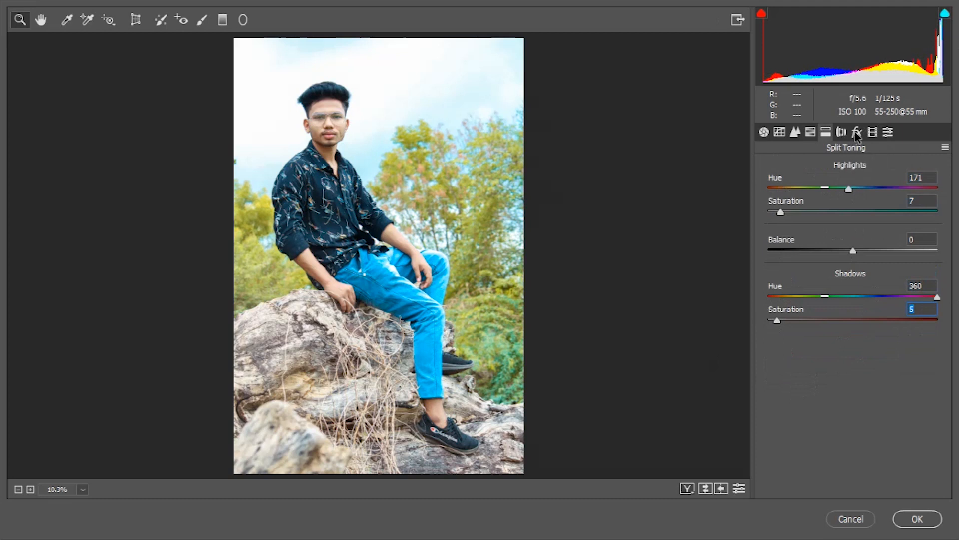
- Add a Highlight Priority post-crop vignette with amount -19, feather 100 and midpoint 20
{"action": "left_click", "coordinate": [856, 132]}
{"action": "left_click_drag", "start_coordinate": [847, 315], "coordinate": [837, 315]}
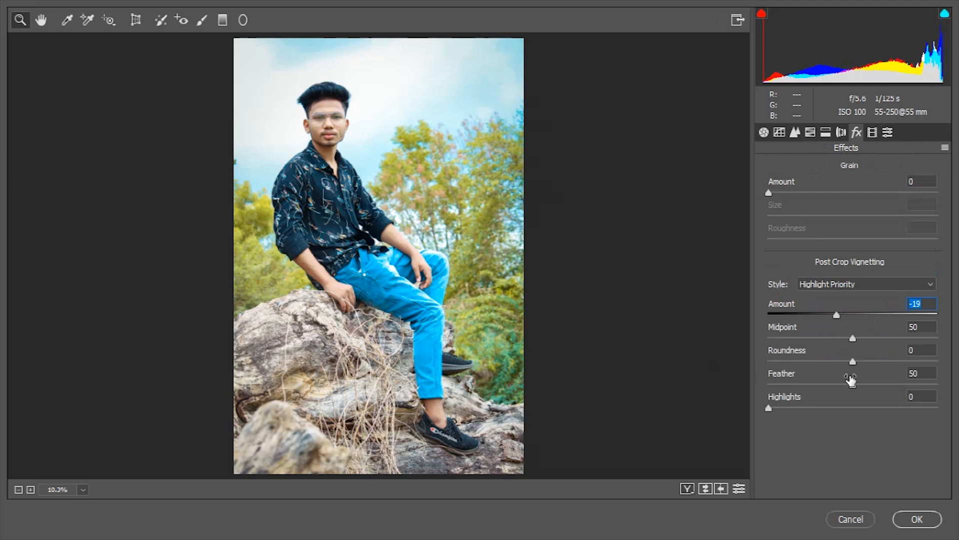
{"action": "left_click_drag", "start_coordinate": [852, 385], "coordinate": [937, 385]}
{"action": "left_click_drag", "start_coordinate": [853, 339], "coordinate": [803, 339]}
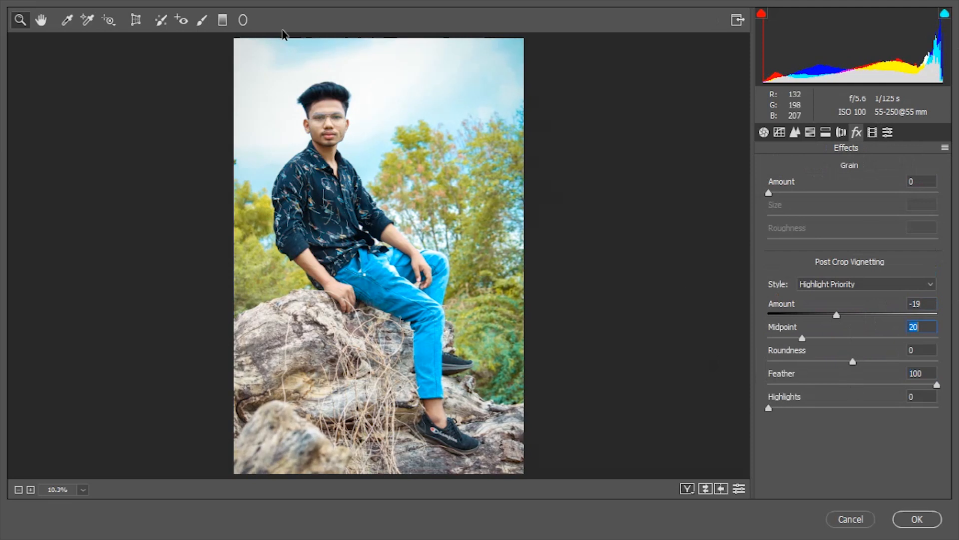
- Draw a graduated filter from the photo's bottom edge to above its middle, lowering exposure and raising tint
{"action": "left_click", "coordinate": [231, 17]}
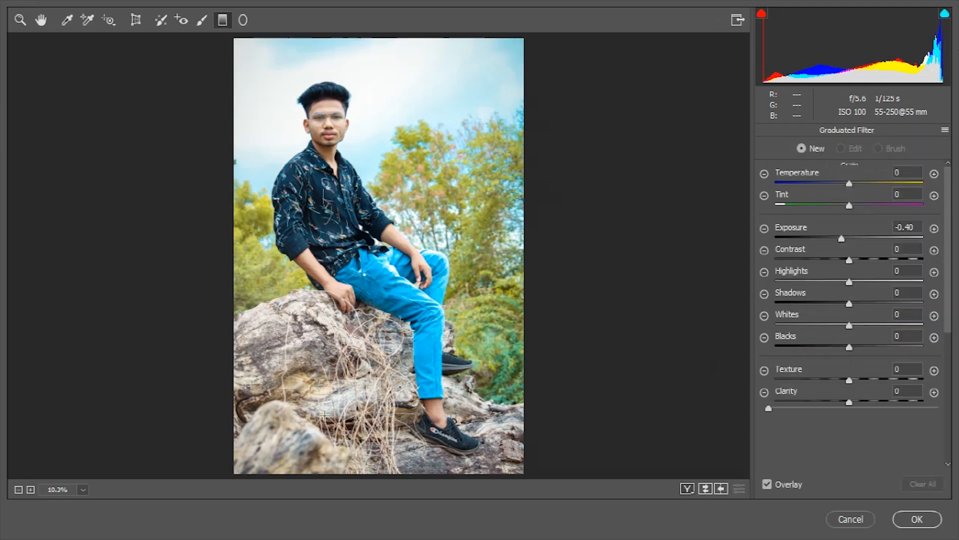
{"action": "left_click_drag", "start_coordinate": [378, 476], "coordinate": [380, 253]}
{"action": "left_click_drag", "start_coordinate": [841, 238], "coordinate": [828, 238]}
{"action": "mouse_move", "coordinate": [849, 205]}
{"action": "left_mouse_down"}
{"action": "mouse_move", "coordinate": [871, 204]}
{"action": "mouse_move", "coordinate": [862, 203]}
{"action": "left_mouse_up"}
- Draw a large radial filter centred on the man's face with exposure -0.50 and tint +19
{"action": "left_click", "coordinate": [243, 20]}
{"action": "left_click_drag", "start_coordinate": [332, 138], "coordinate": [166, 340]}
{"action": "left_click_drag", "start_coordinate": [829, 239], "coordinate": [840, 238]}
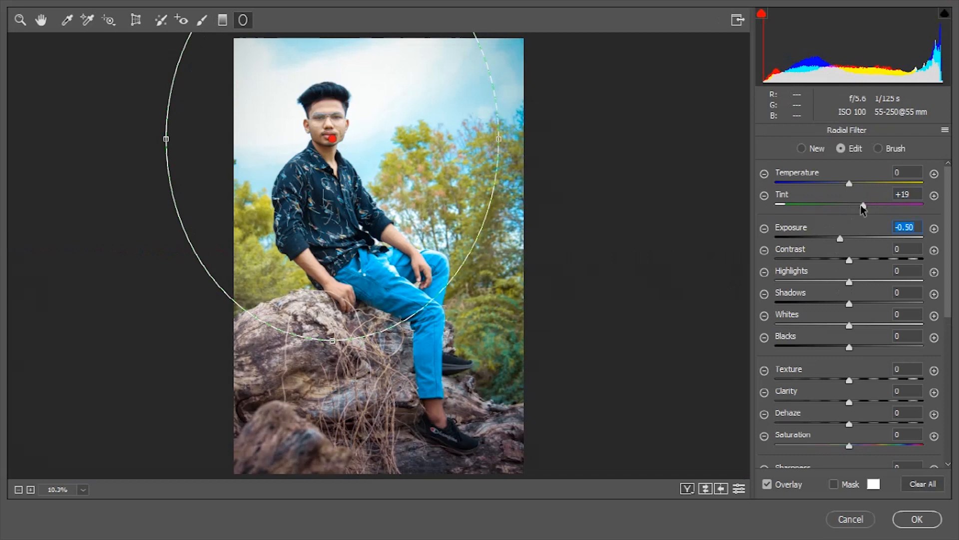
- Leave the radial filter and compare the photo before and after the Camera Raw adjustments
{"action": "left_click", "coordinate": [20, 20]}
{"action": "left_click", "coordinate": [706, 490]}
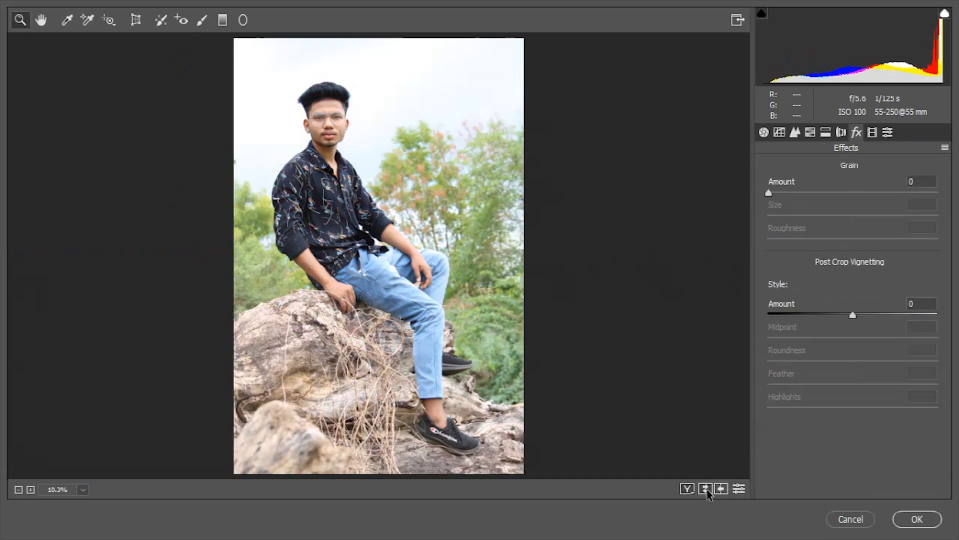
{"action": "left_click", "coordinate": [705, 489]}
{"action": "left_click", "coordinate": [705, 489]}
{"action": "left_click", "coordinate": [706, 489]}
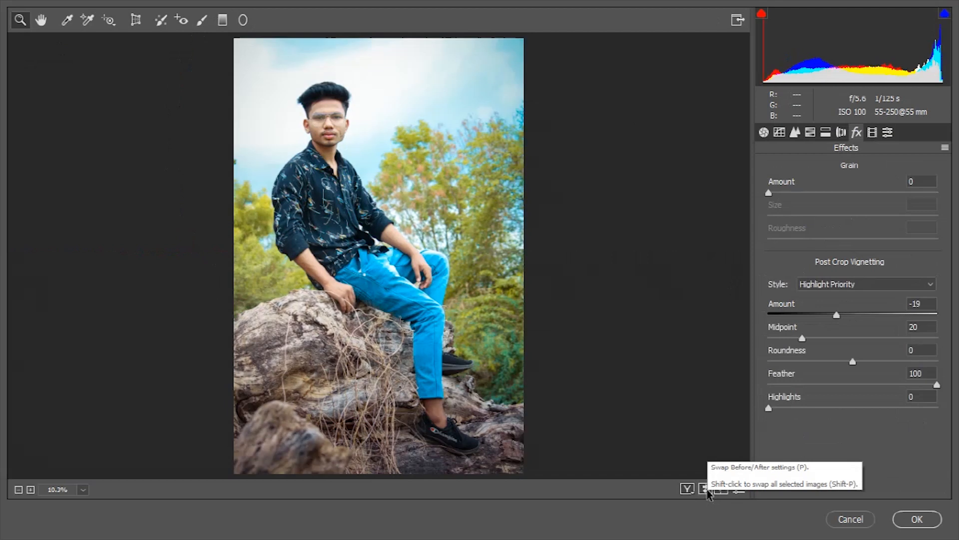
- Increase the color noise reduction and raise the luminance of the Blues
{"action": "left_click", "coordinate": [841, 132]}
{"action": "left_click", "coordinate": [826, 132]}
{"action": "left_click", "coordinate": [795, 133]}
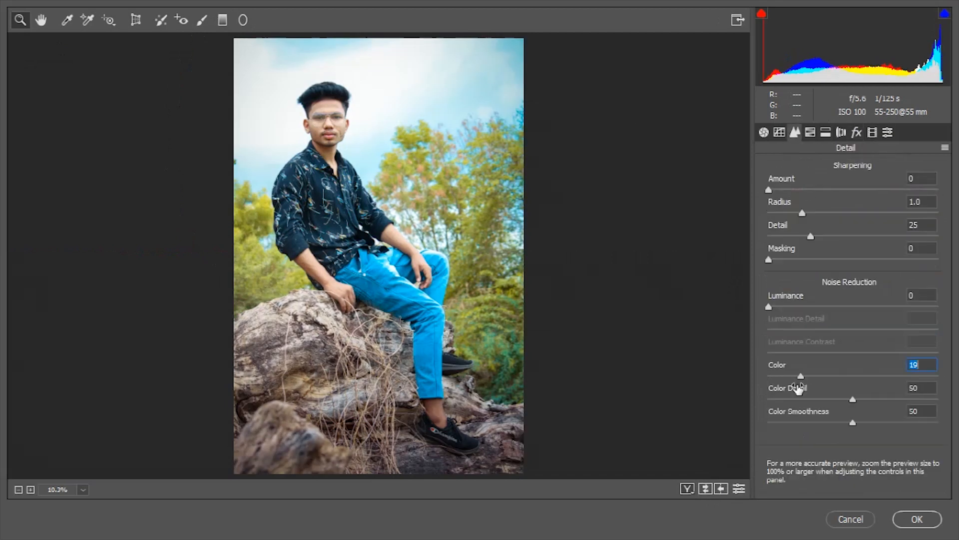
{"action": "left_click_drag", "start_coordinate": [801, 376], "coordinate": [835, 376]}
{"action": "left_click", "coordinate": [811, 133]}
{"action": "left_click", "coordinate": [880, 169]}
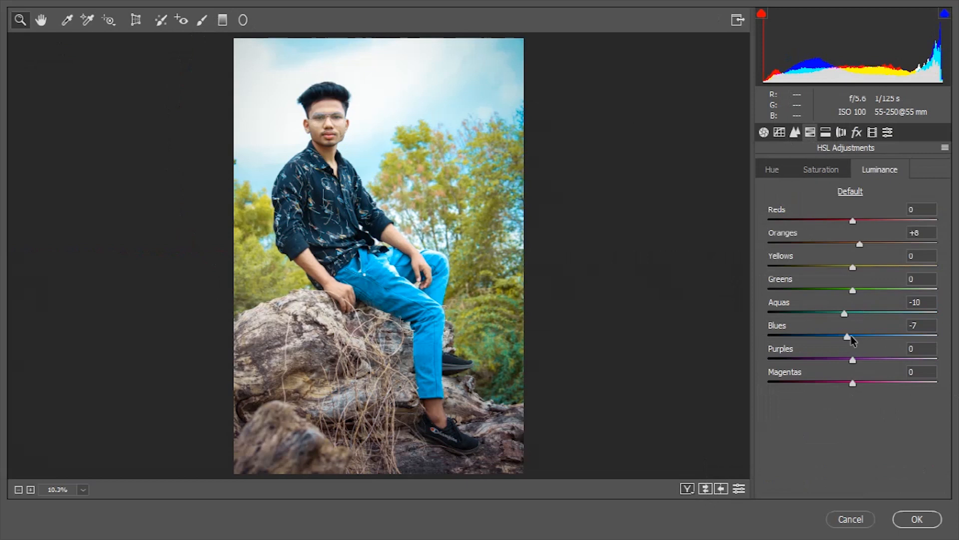
{"action": "left_click_drag", "start_coordinate": [852, 335], "coordinate": [871, 336]}
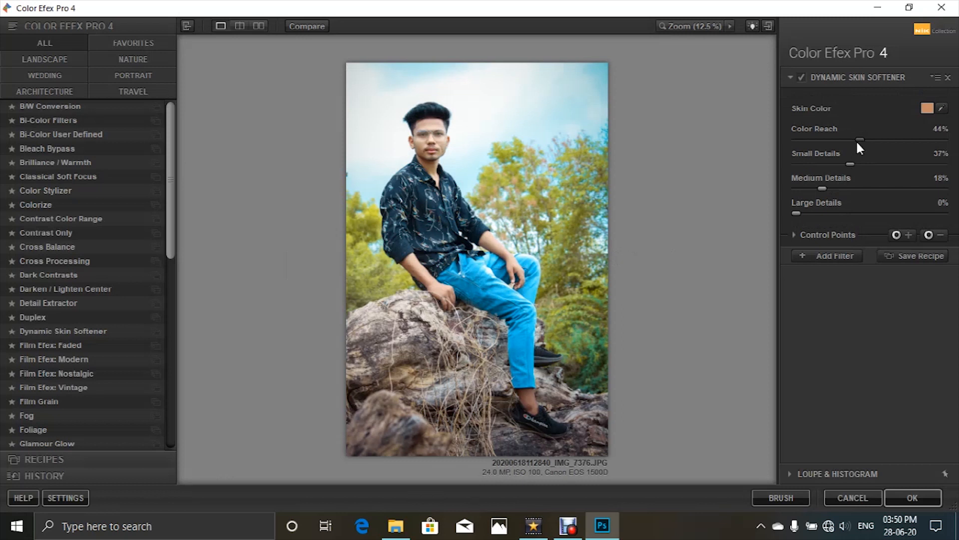
- In Color Efex Pro 4, raise the Color Reach of the Dynamic Skin Softener while viewing the face at 50%
{"action": "left_click", "coordinate": [747, 151]}
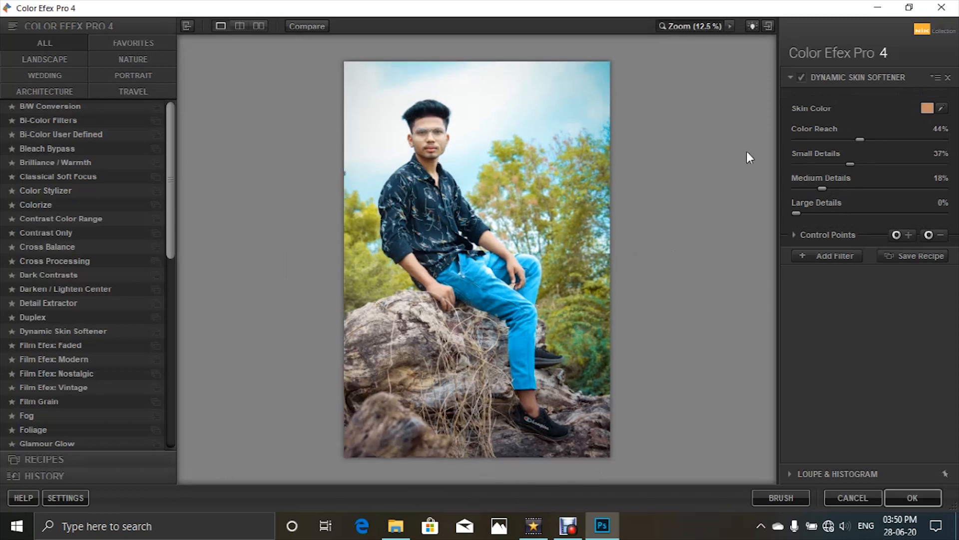
{"action": "left_click_drag", "start_coordinate": [712, 113], "coordinate": [700, 97]}
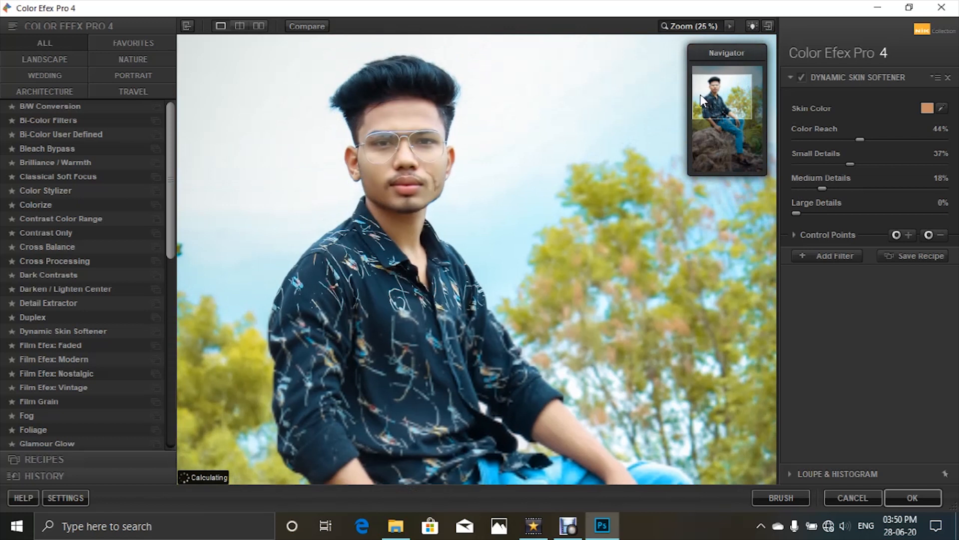
{"action": "key", "text": "ctrl+plus"}
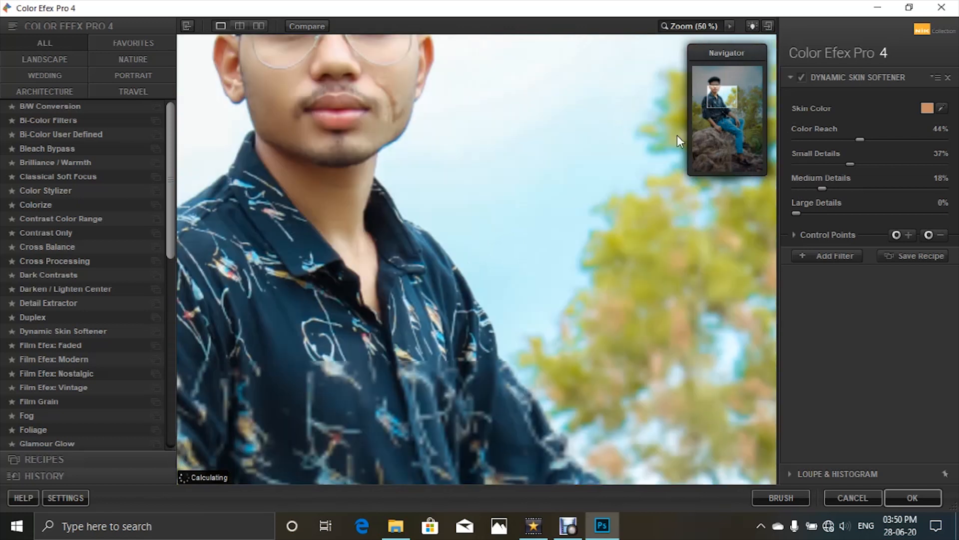
{"action": "left_click_drag", "start_coordinate": [723, 103], "coordinate": [717, 91]}
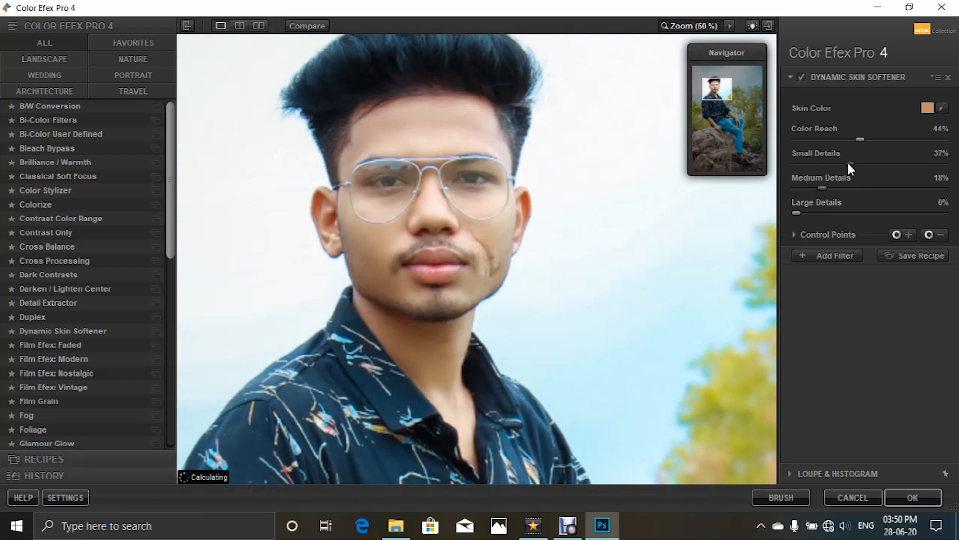
{"action": "left_click_drag", "start_coordinate": [859, 139], "coordinate": [880, 138]}
- Add a Contrast Color Range filter with color 43°, color contrast about 29% and contrast 2%
{"action": "left_click", "coordinate": [817, 254]}
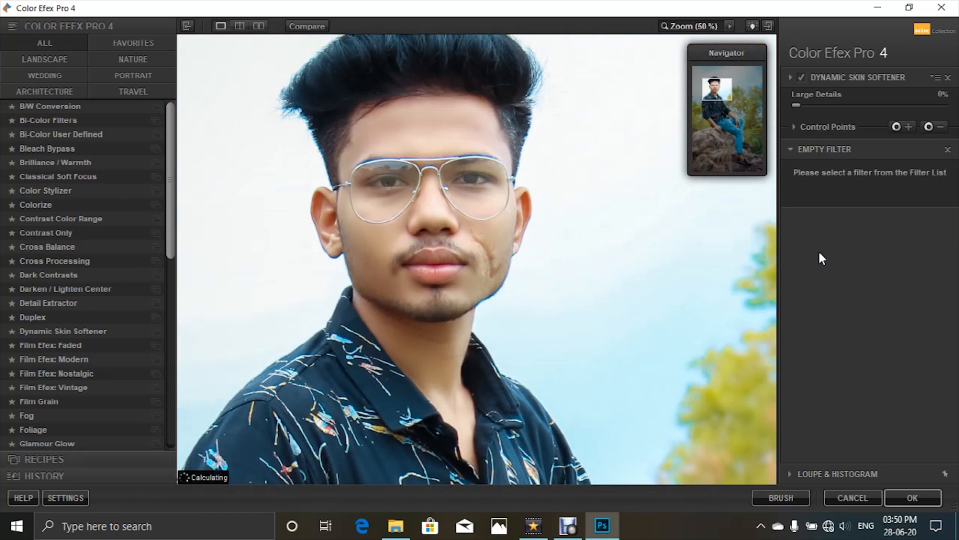
{"action": "left_click", "coordinate": [31, 220]}
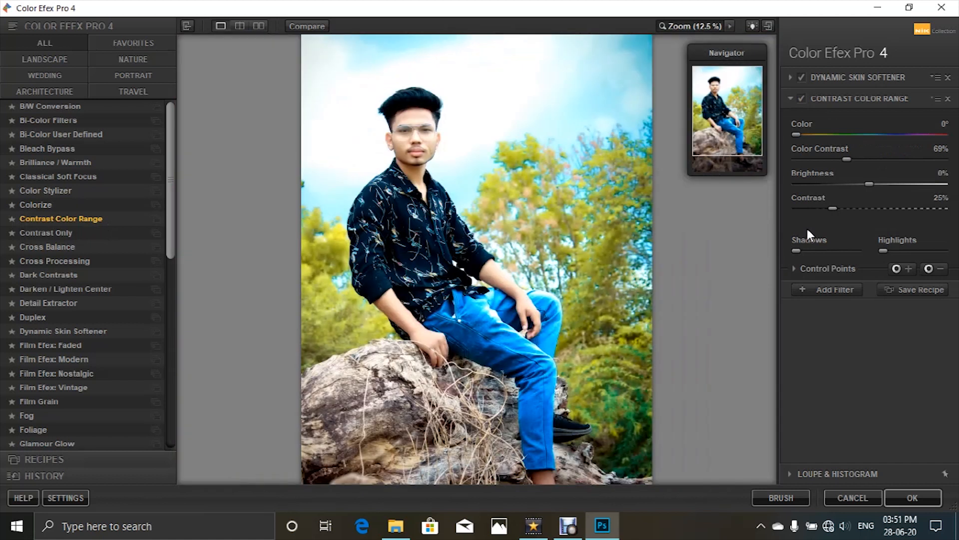
{"action": "left_click", "coordinate": [798, 208]}
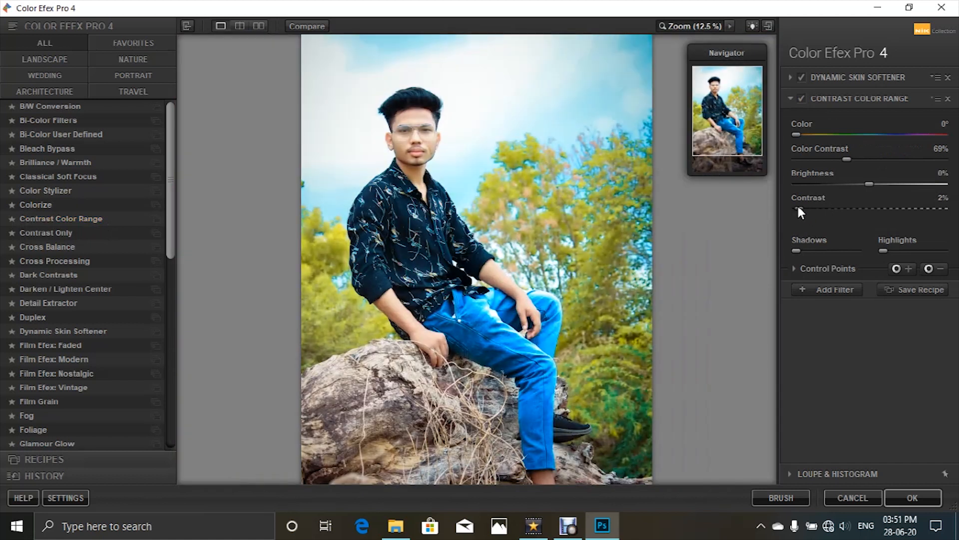
{"action": "left_click", "coordinate": [803, 135]}
{"action": "mouse_move", "coordinate": [807, 135]}
{"action": "left_mouse_down"}
{"action": "mouse_move", "coordinate": [823, 134]}
{"action": "mouse_move", "coordinate": [775, 138]}
{"action": "mouse_move", "coordinate": [827, 134]}
{"action": "mouse_move", "coordinate": [795, 142]}
{"action": "mouse_move", "coordinate": [814, 137]}
{"action": "left_mouse_up"}
{"action": "left_click", "coordinate": [817, 159]}
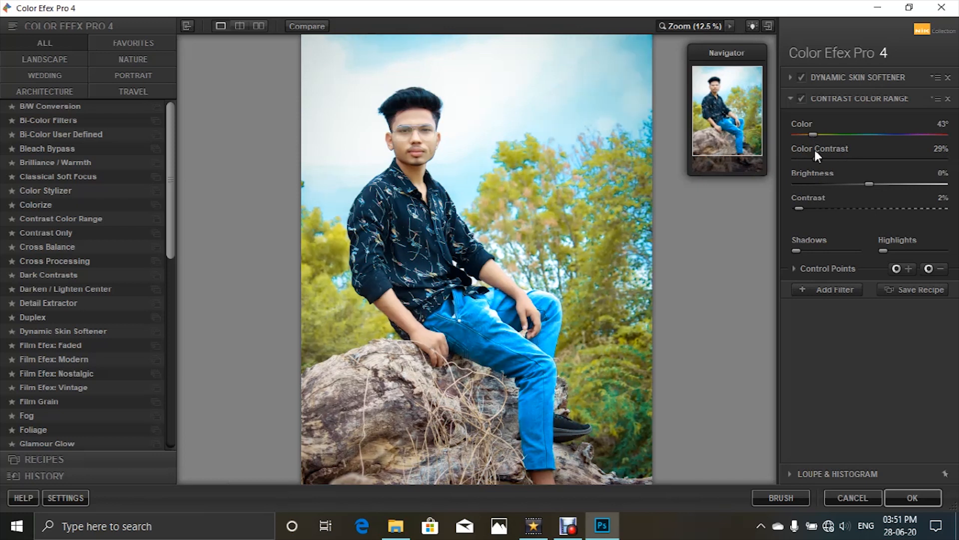
{"action": "mouse_move", "coordinate": [820, 157]}
{"action": "left_mouse_down"}
{"action": "mouse_move", "coordinate": [798, 158]}
{"action": "mouse_move", "coordinate": [819, 155]}
{"action": "left_mouse_up"}
- Compare the filtered photo with the original and apply the Color Efex Pro filters
{"action": "left_click", "coordinate": [314, 24]}
{"action": "left_click", "coordinate": [315, 24]}
{"action": "left_click", "coordinate": [315, 24]}
{"action": "left_click", "coordinate": [314, 24]}
{"action": "left_click", "coordinate": [911, 497]}
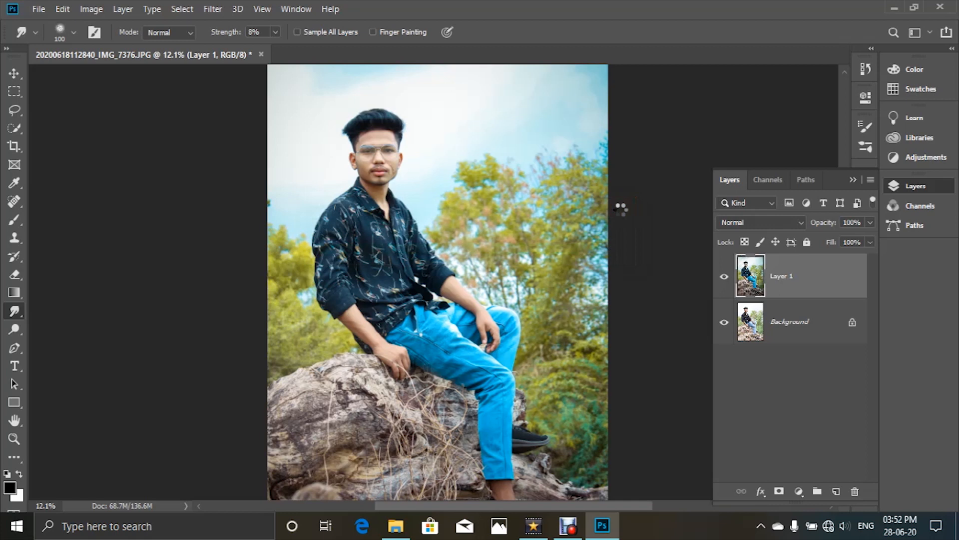
- Reapply the last used filter to Layer 1
{"action": "key", "text": "ctrl+plus"}
{"action": "key", "text": "ctrl+plus"}
{"action": "key", "text": "ctrl+plus"}
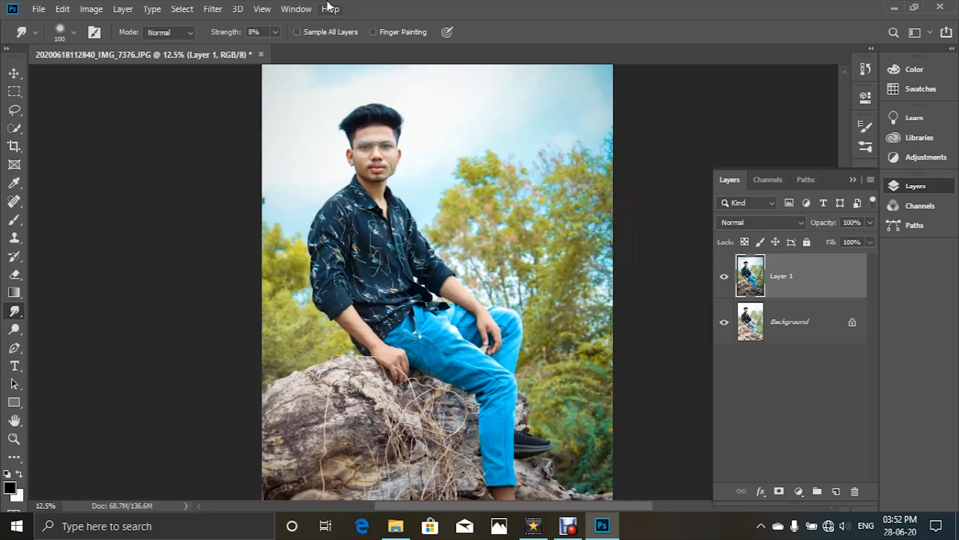
{"action": "scroll", "coordinate": [324, 114], "scroll_direction": "up", "scroll_amount": 3}
{"action": "key", "text": "ctrl+plus"}
{"action": "key", "text": "ctrl+plus"}
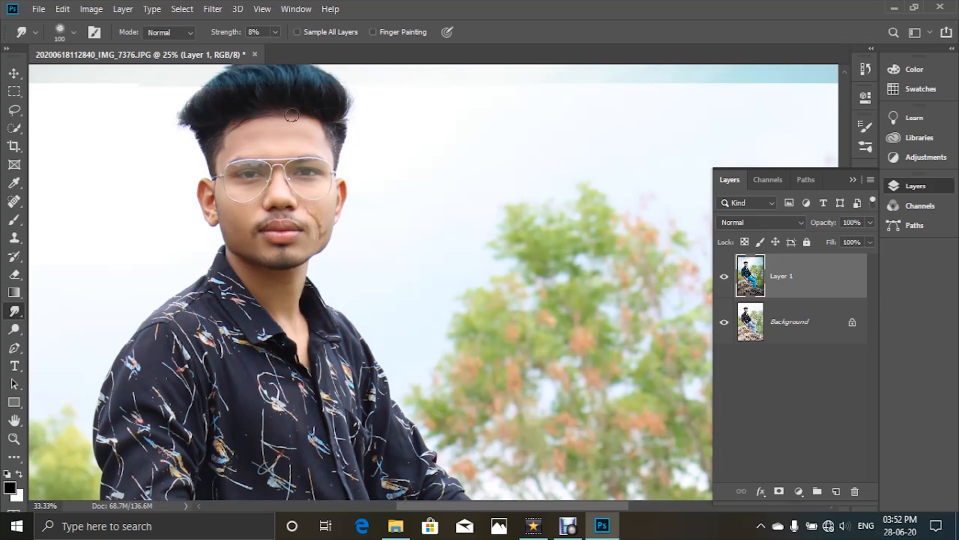
{"action": "left_click", "coordinate": [213, 9]}
{"action": "left_click", "coordinate": [224, 28]}
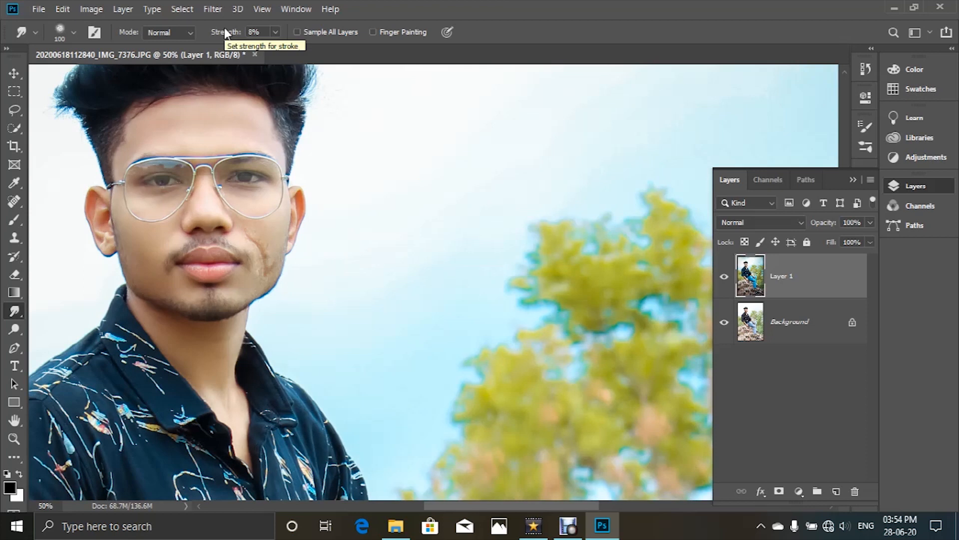
- Compare the retouched Layer 1 with the original Background by toggling its visibility, then check the whole photo
{"action": "left_click", "coordinate": [724, 278]}
{"action": "left_click", "coordinate": [724, 277]}
{"action": "left_click", "coordinate": [724, 278]}
{"action": "left_click", "coordinate": [724, 278]}
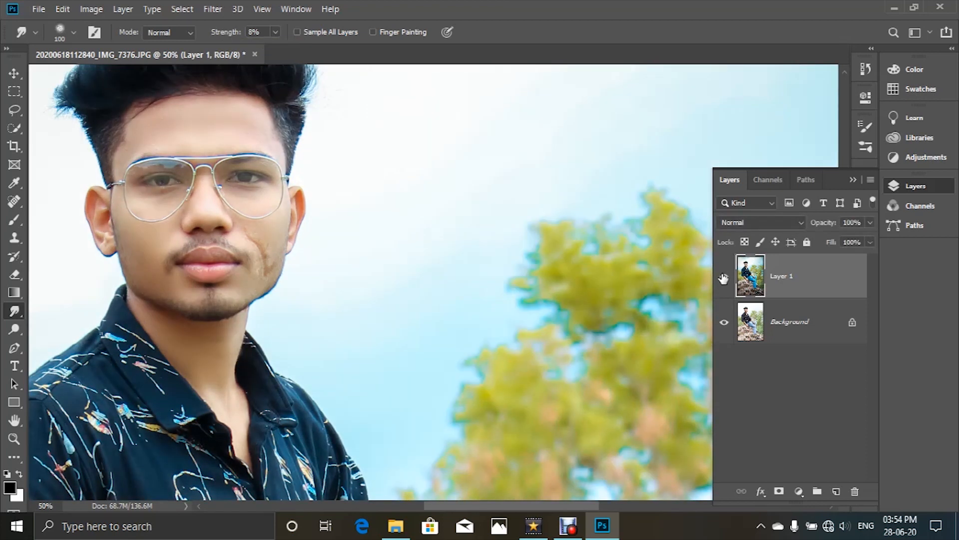
{"action": "key", "text": "ctrl+minus"}
{"action": "key", "text": "ctrl+minus"}
{"action": "key", "text": "ctrl+minus"}
{"action": "key", "text": "ctrl+minus"}
{"action": "key", "text": "ctrl+minus"}
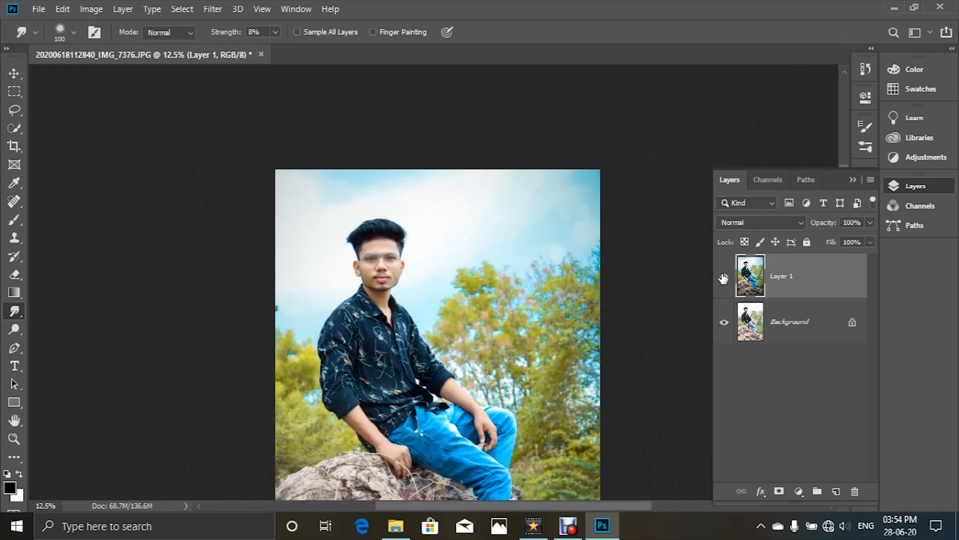
{"action": "key", "text": "ctrl+plus"}
- Add a Hue/Saturation adjustment layer and raise the Reds saturation to +17 by sampling the rock
{"action": "left_click", "coordinate": [902, 155]}
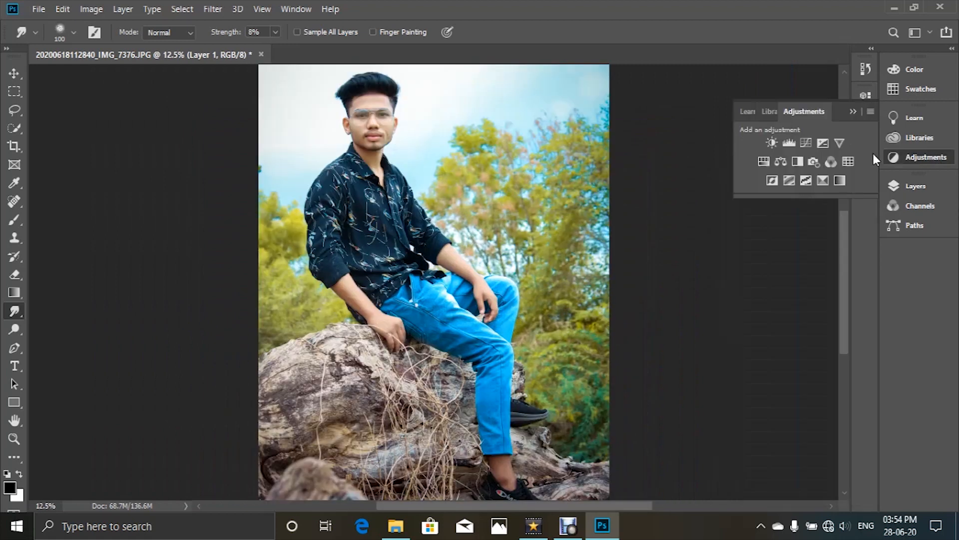
{"action": "left_click", "coordinate": [767, 162]}
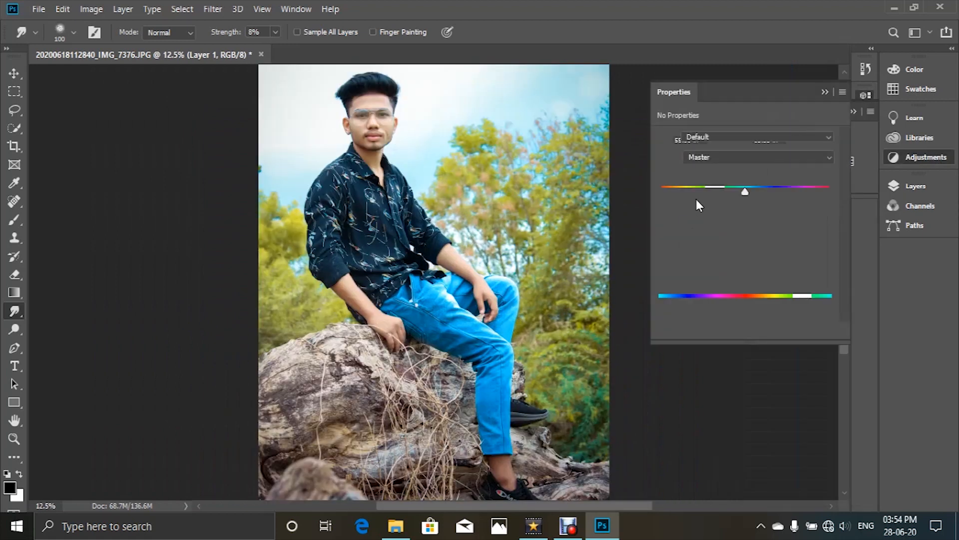
{"action": "left_click", "coordinate": [667, 163]}
{"action": "left_click_drag", "start_coordinate": [382, 425], "coordinate": [390, 428]}
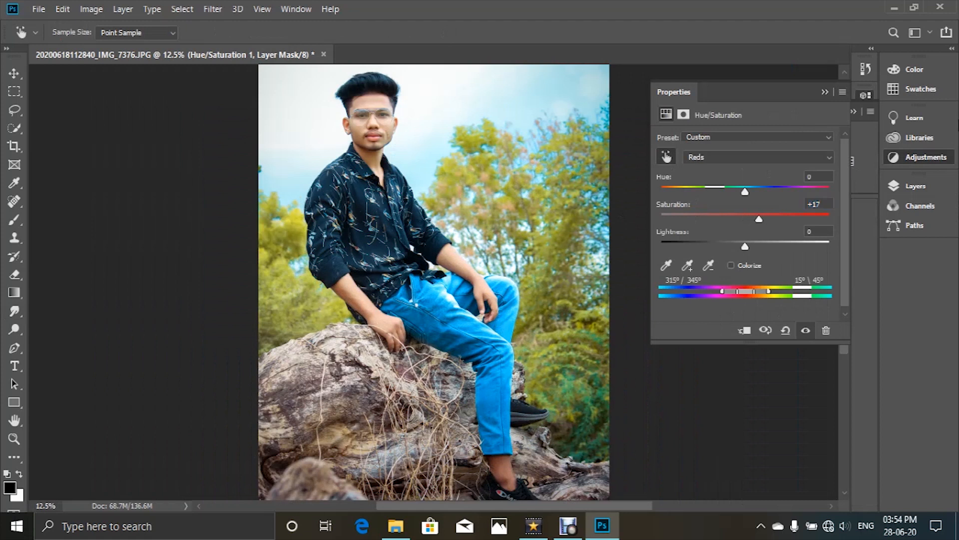
- Add a Selective Color adjustment layer and set the Yellows to cyan -26% and yellow -67%
{"action": "left_click", "coordinate": [865, 149]}
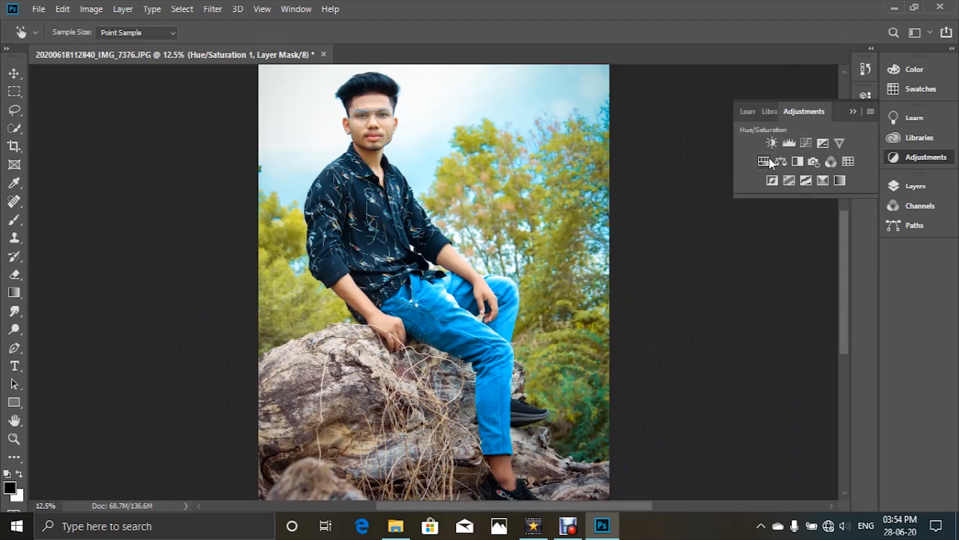
{"action": "left_click", "coordinate": [822, 181]}
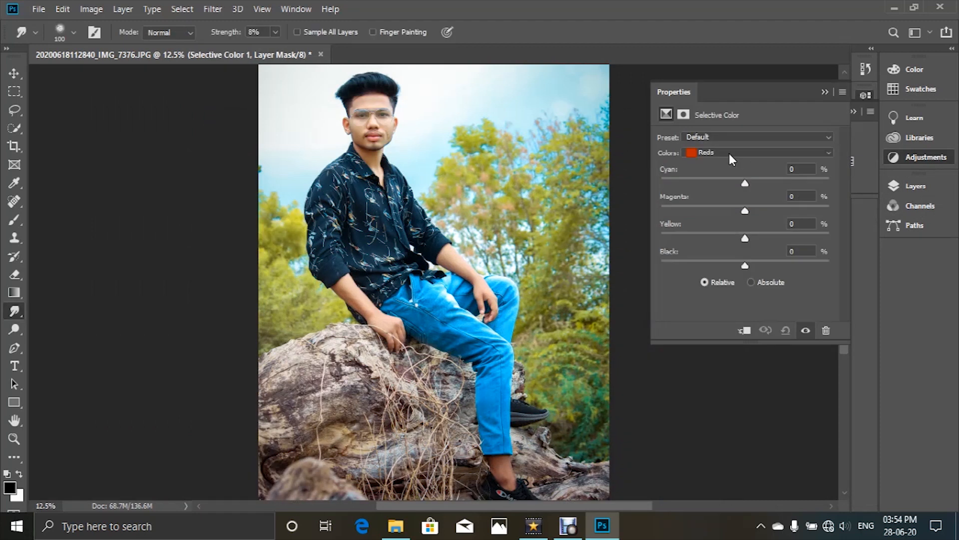
{"action": "mouse_move", "coordinate": [745, 183]}
{"action": "left_mouse_down"}
{"action": "mouse_move", "coordinate": [727, 174]}
{"action": "mouse_move", "coordinate": [746, 179]}
{"action": "left_mouse_up"}
{"action": "left_click", "coordinate": [739, 155]}
{"action": "left_click", "coordinate": [738, 169]}
{"action": "left_click_drag", "start_coordinate": [744, 184], "coordinate": [688, 239]}
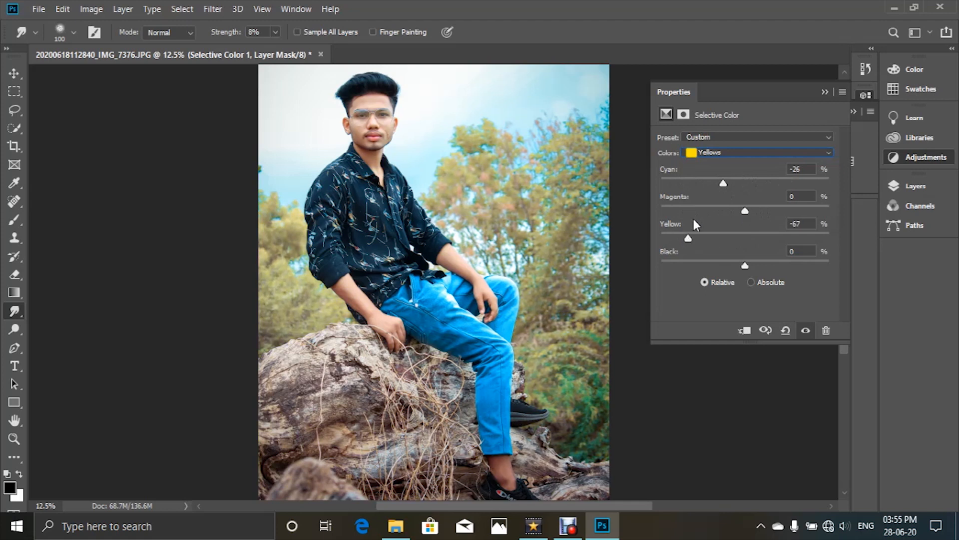
- Adjust the cyan, magenta and yellow amounts of a further color range in the Selective Color adjustment
{"action": "key", "text": "ctrl+minus"}
{"action": "left_click", "coordinate": [712, 153]}
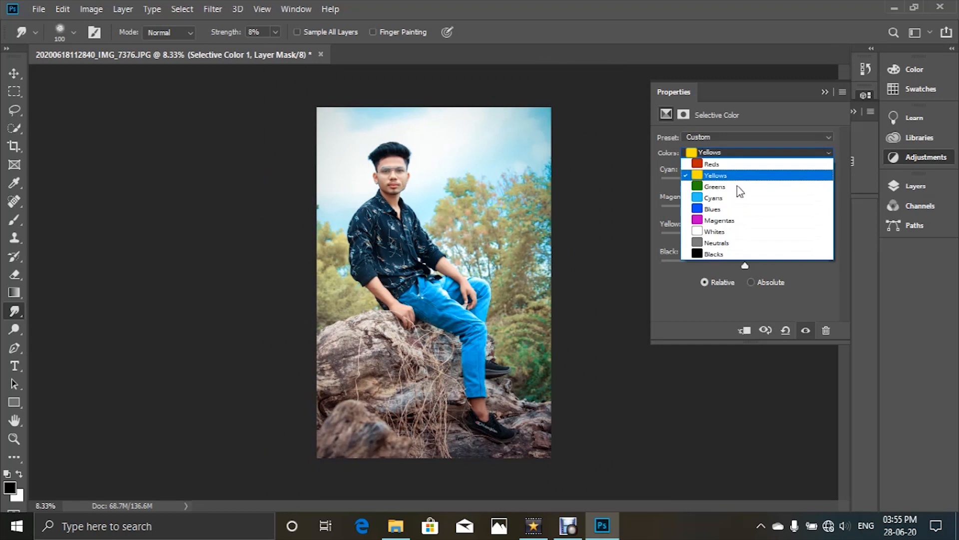
{"action": "left_click", "coordinate": [729, 206]}
{"action": "mouse_move", "coordinate": [745, 182]}
{"action": "left_mouse_down"}
{"action": "mouse_move", "coordinate": [728, 179]}
{"action": "mouse_move", "coordinate": [783, 178]}
{"action": "mouse_move", "coordinate": [705, 193]}
{"action": "mouse_move", "coordinate": [762, 192]}
{"action": "mouse_move", "coordinate": [751, 192]}
{"action": "left_mouse_up"}
{"action": "mouse_move", "coordinate": [745, 210]}
{"action": "left_mouse_down"}
{"action": "mouse_move", "coordinate": [731, 208]}
{"action": "mouse_move", "coordinate": [760, 206]}
{"action": "left_mouse_up"}
{"action": "left_click_drag", "start_coordinate": [736, 236], "coordinate": [765, 227]}
- Set the cyan amount of the Blues to +5% and close the Selective Color settings
{"action": "left_click", "coordinate": [749, 152]}
{"action": "left_click", "coordinate": [742, 198]}
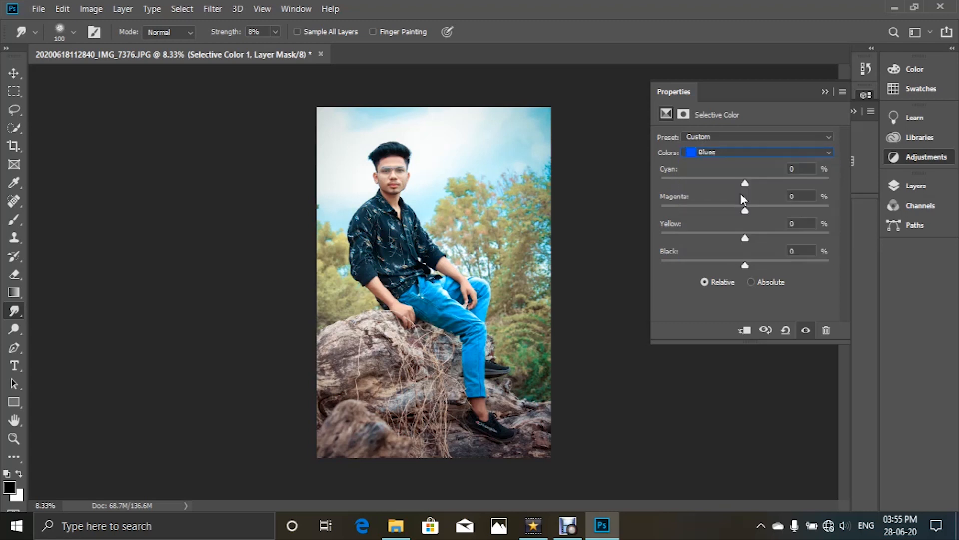
{"action": "mouse_move", "coordinate": [749, 178]}
{"action": "left_mouse_down"}
{"action": "mouse_move", "coordinate": [739, 178]}
{"action": "mouse_move", "coordinate": [750, 178]}
{"action": "left_mouse_up"}
{"action": "left_click", "coordinate": [750, 153]}
{"action": "left_click", "coordinate": [751, 152]}
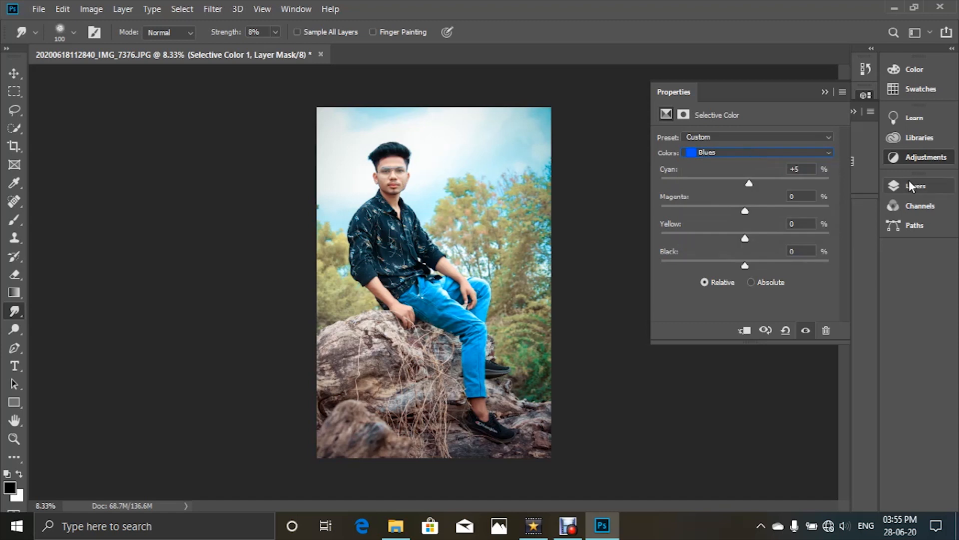
{"action": "left_click", "coordinate": [825, 91]}
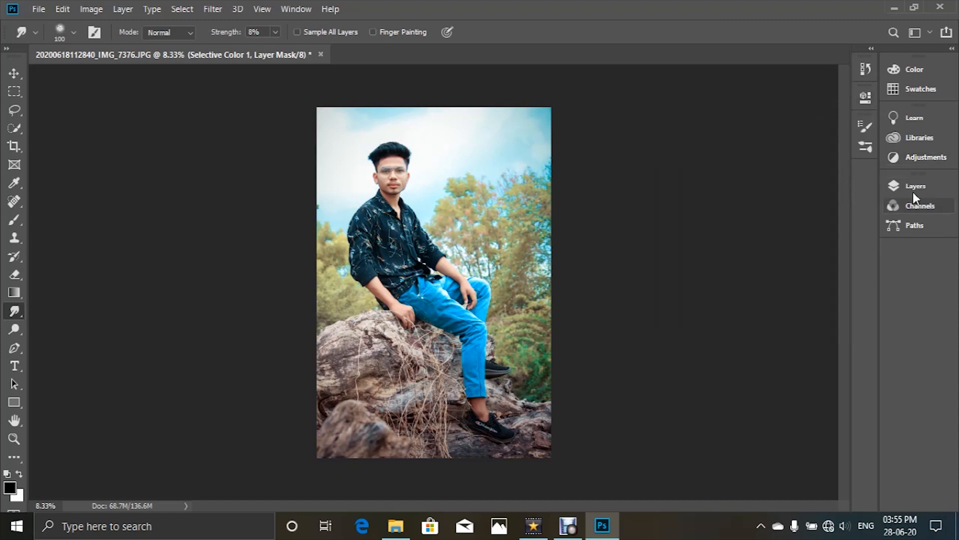
- Add a second Hue/Saturation adjustment layer with master saturation +5 and display the layer stack
{"action": "left_click", "coordinate": [911, 158]}
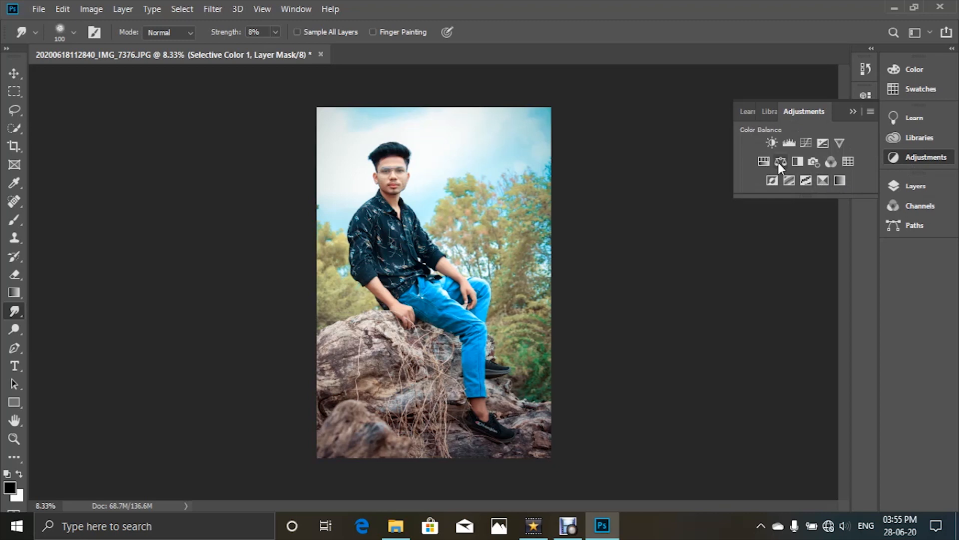
{"action": "left_click", "coordinate": [764, 161]}
{"action": "left_click_drag", "start_coordinate": [745, 220], "coordinate": [749, 218]}
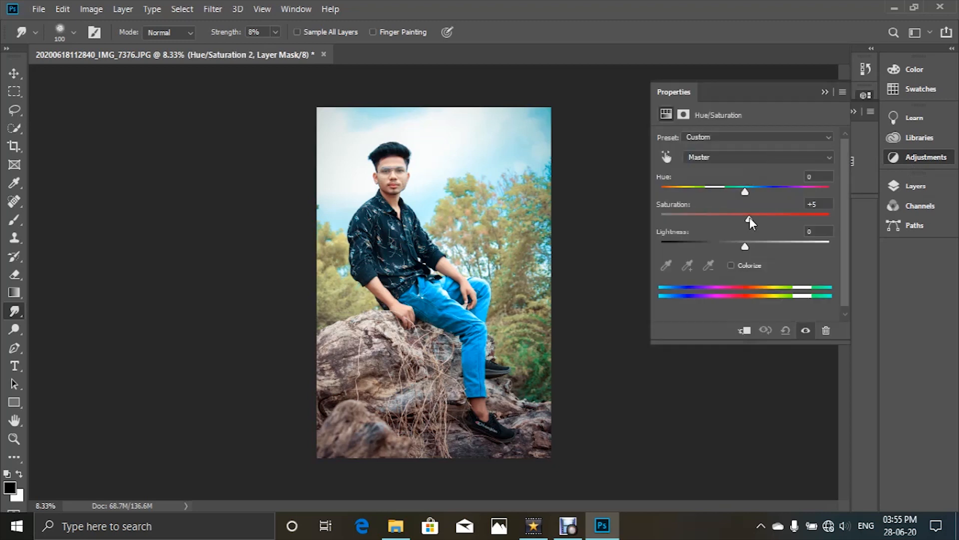
{"action": "key", "text": "ctrl+plus"}
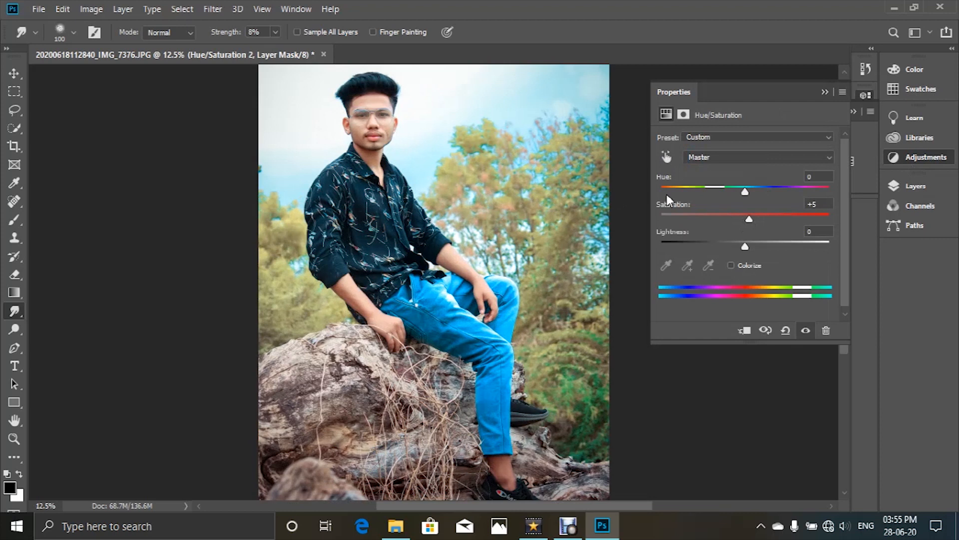
{"action": "left_click", "coordinate": [912, 185]}
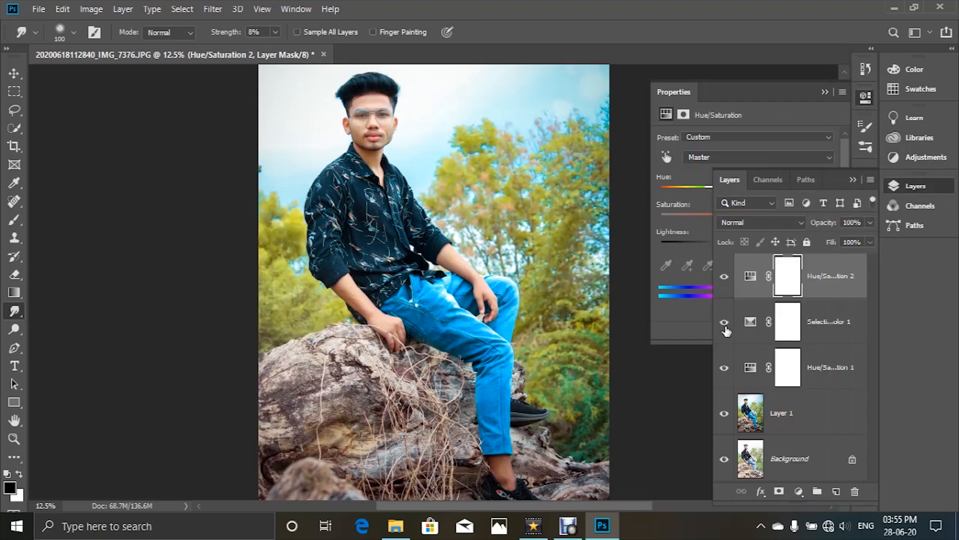
- Group Layer 1 together with the Selective Color and both Hue/Saturation adjustment layers above it
{"action": "left_click", "coordinate": [827, 406], "text": "ctrl"}
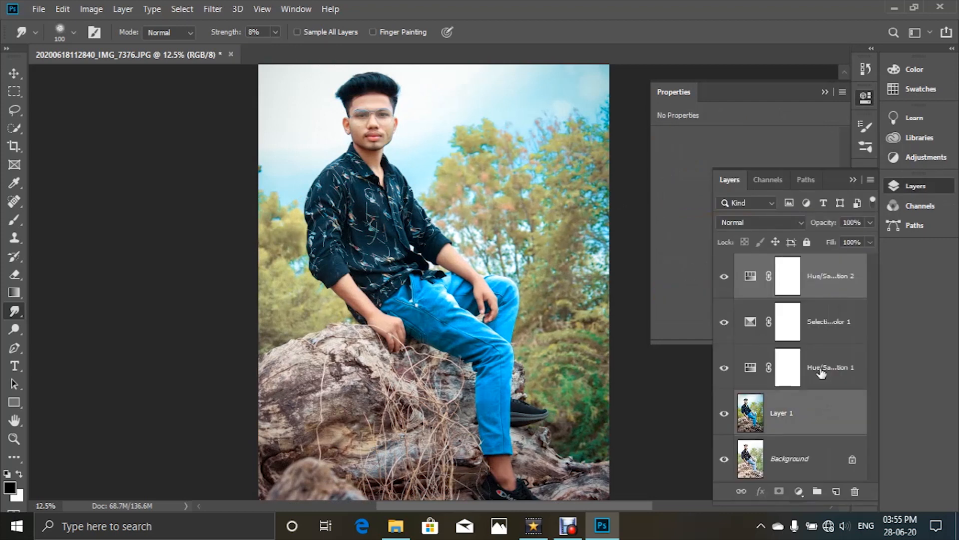
{"action": "left_click", "coordinate": [822, 371], "text": "ctrl"}
{"action": "left_click", "coordinate": [821, 336], "text": "ctrl"}
{"action": "key", "text": "ctrl+g"}
- Toggle the new group's visibility to compare the edited portrait with the original, and collapse the layer properties
{"action": "left_click", "coordinate": [723, 262]}
{"action": "left_click", "coordinate": [724, 262]}
{"action": "left_click", "coordinate": [724, 262]}
{"action": "left_click", "coordinate": [724, 264]}
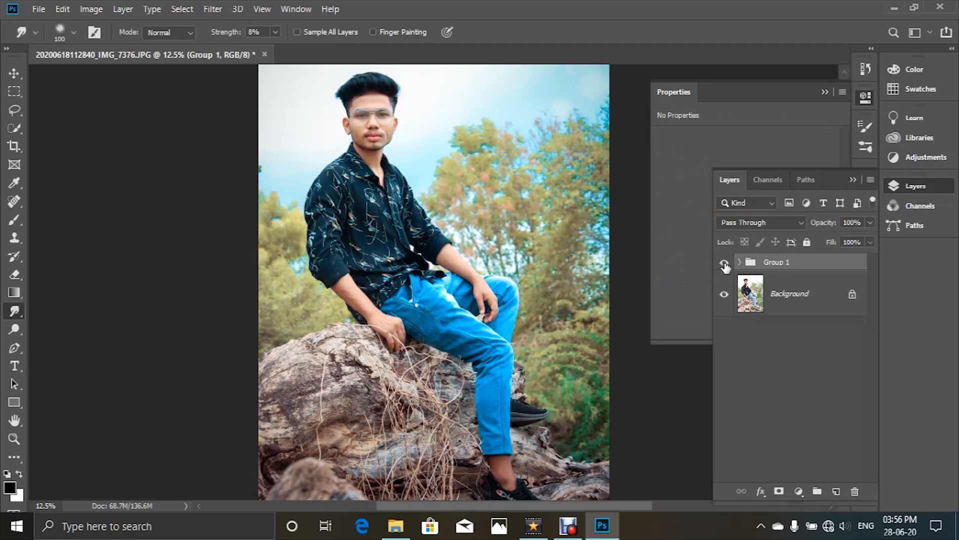
{"action": "left_click", "coordinate": [724, 263]}
{"action": "left_click", "coordinate": [725, 263]}
{"action": "key", "text": "ctrl+minus"}
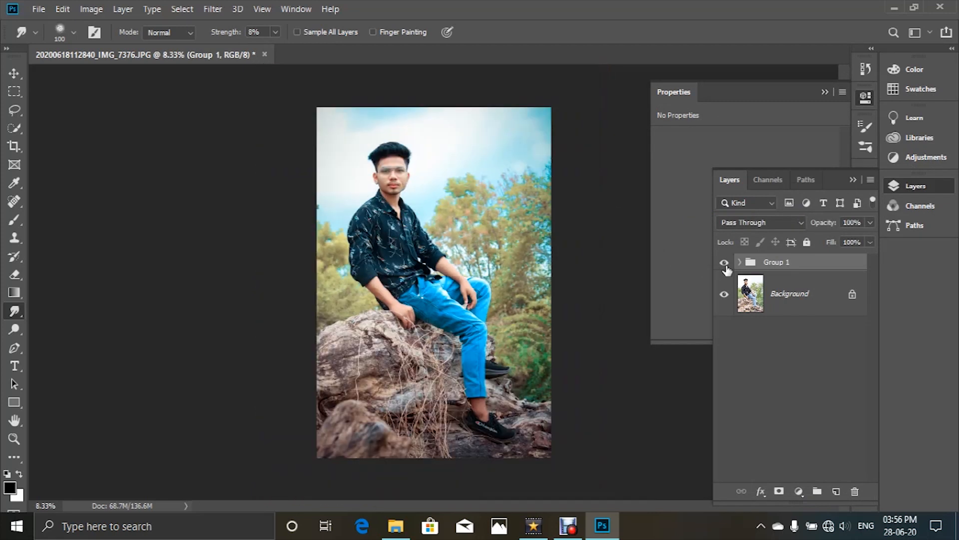
{"action": "left_click", "coordinate": [824, 93]}
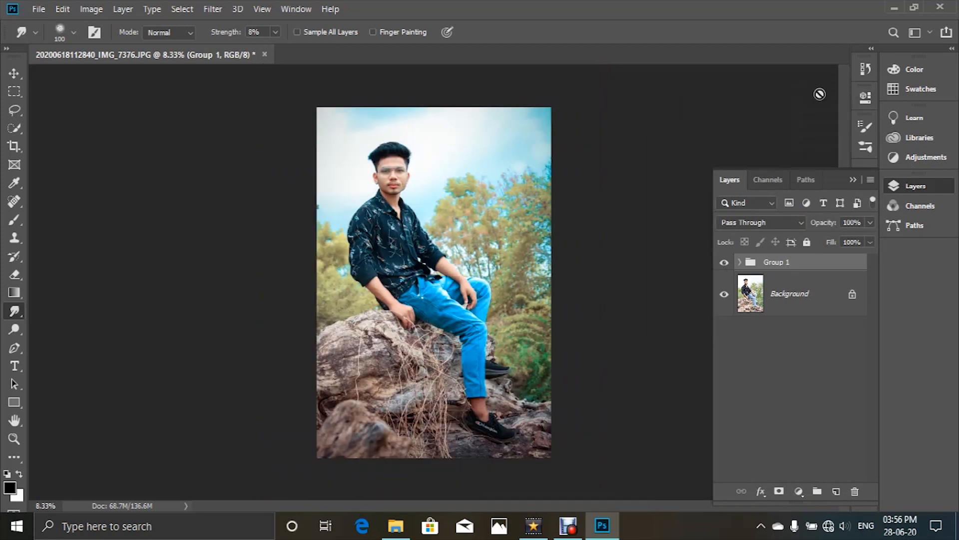
- Add the Background layer to the selection alongside the group
{"action": "left_click", "coordinate": [791, 303]}
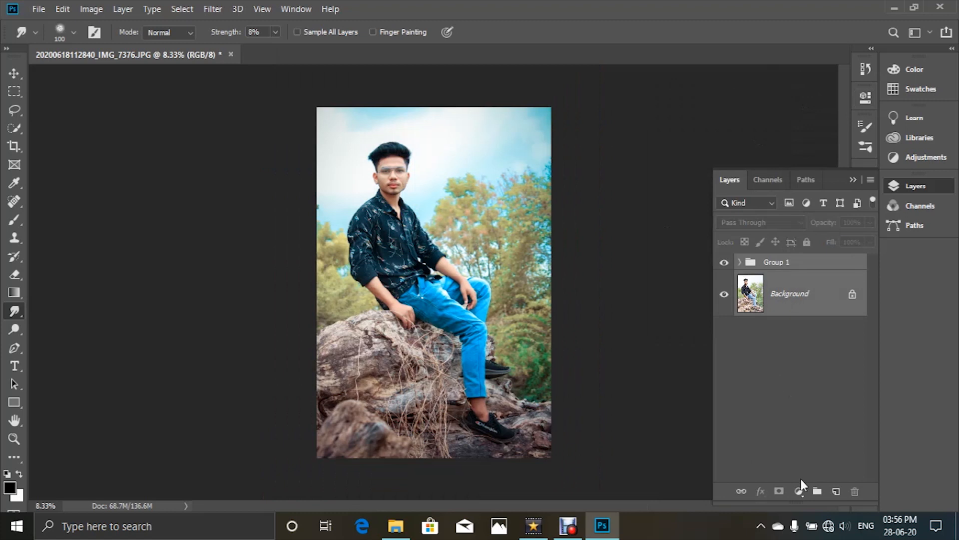
{"action": "right_click", "coordinate": [725, 265]}
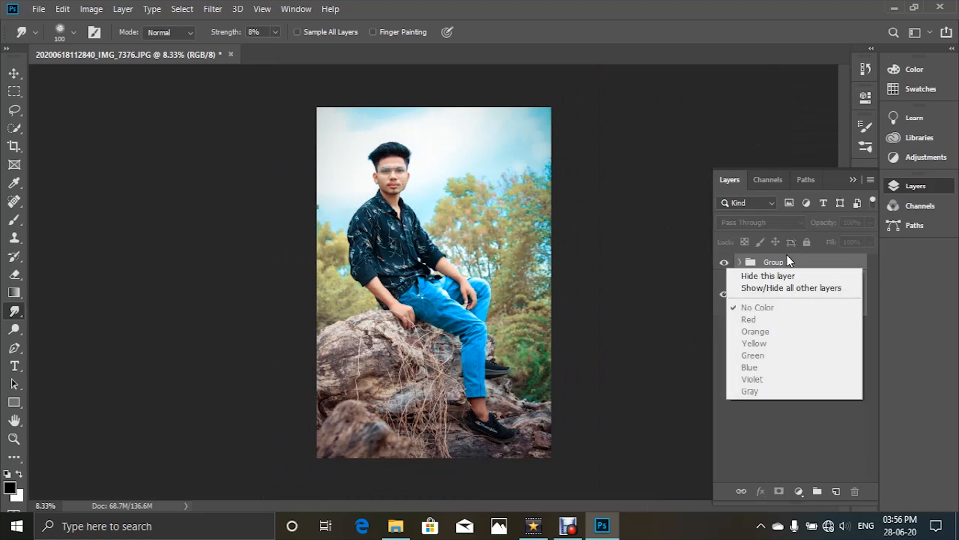
{"action": "left_click", "coordinate": [806, 461]}
{"action": "left_click", "coordinate": [800, 491]}
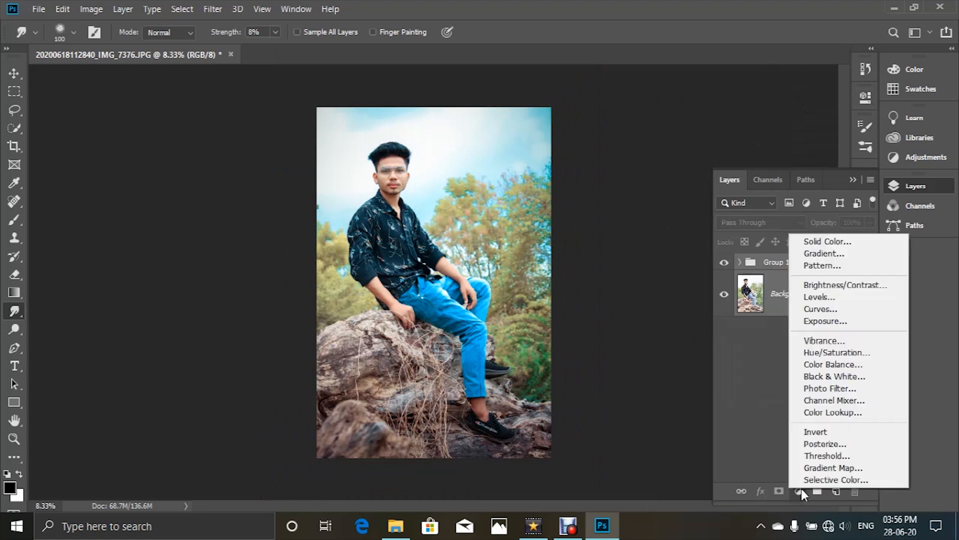
{"action": "right_click", "coordinate": [756, 298]}
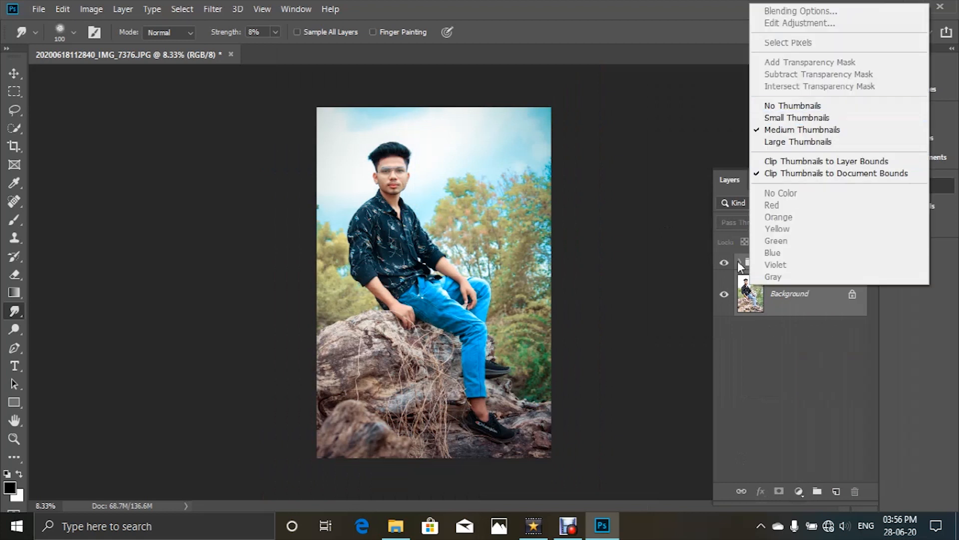
{"action": "left_click", "coordinate": [736, 279]}
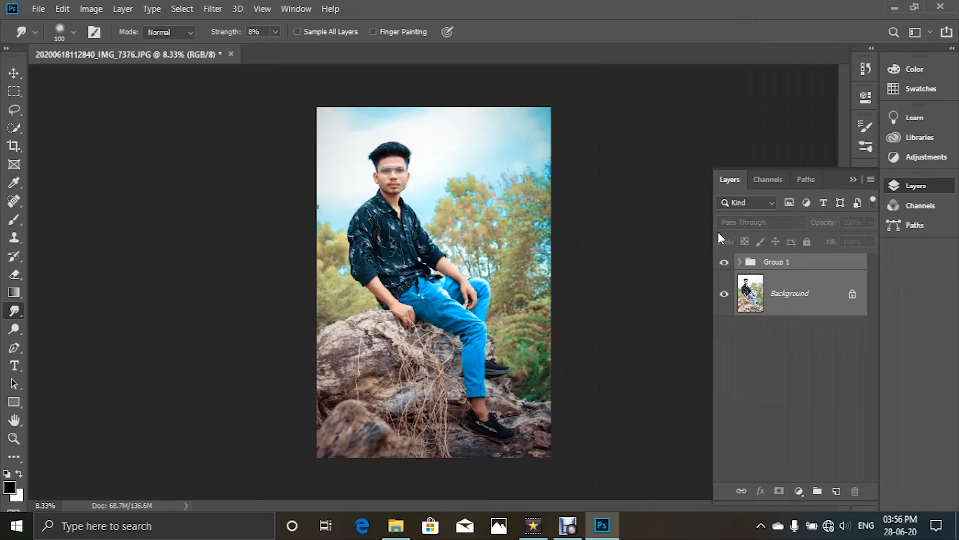
{"action": "right_click", "coordinate": [745, 265]}
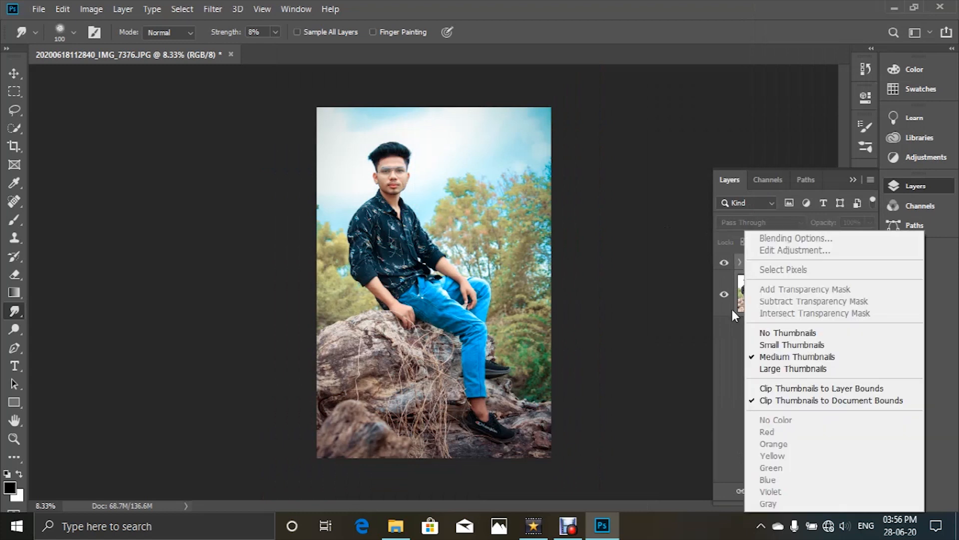
{"action": "left_click", "coordinate": [718, 328]}
{"action": "right_click", "coordinate": [678, 323]}
{"action": "left_click", "coordinate": [830, 333]}
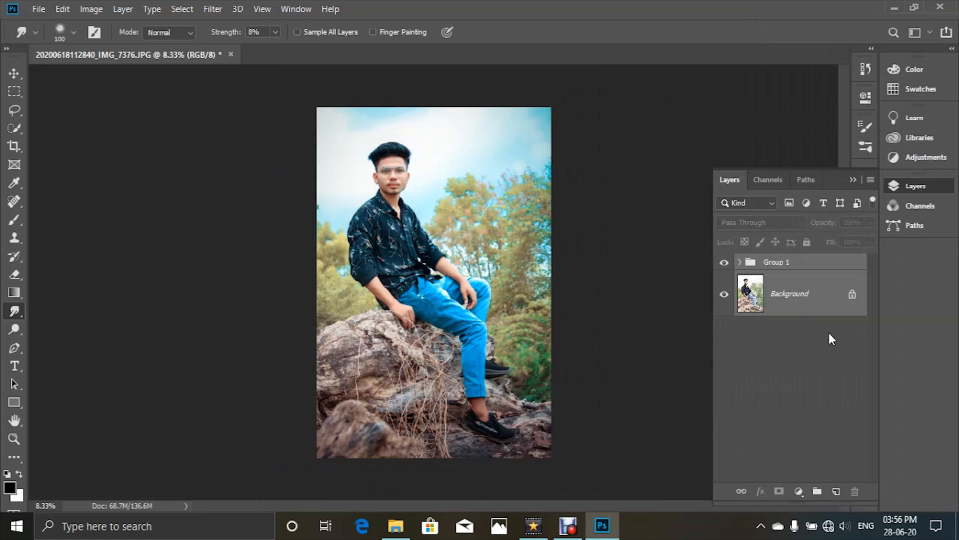
{"action": "right_click", "coordinate": [829, 334]}
- Flatten the group and the original photo into a single Background layer
{"action": "right_click", "coordinate": [786, 291]}
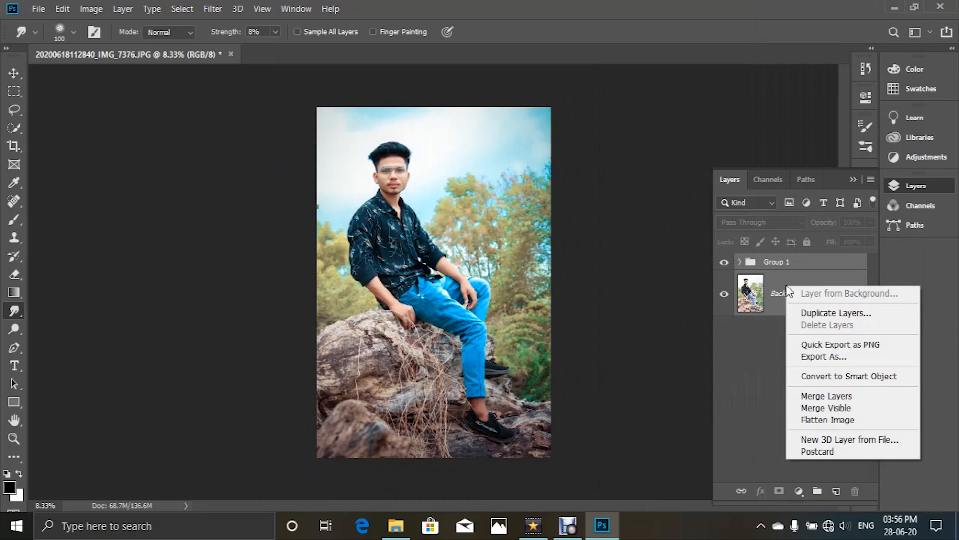
{"action": "left_click", "coordinate": [814, 421]}
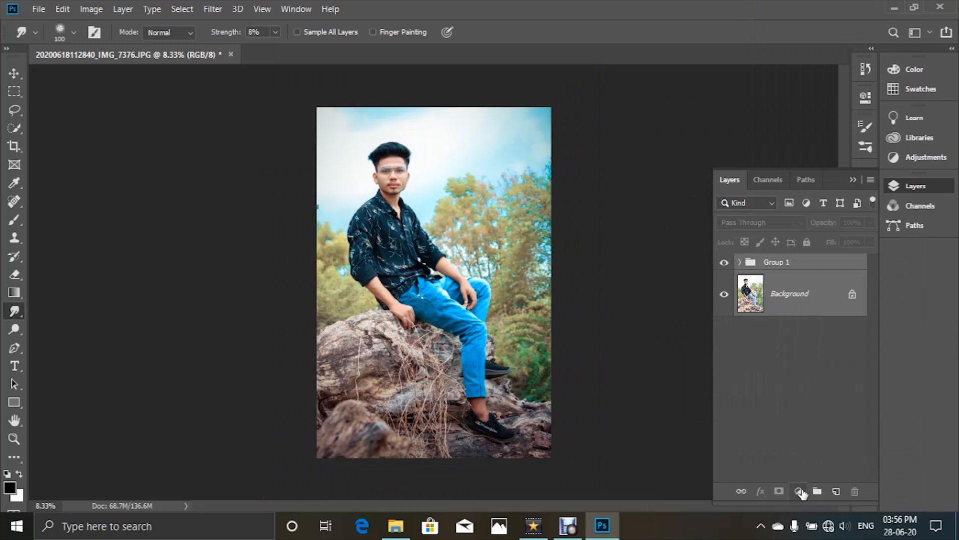
{"action": "left_click", "coordinate": [799, 491]}
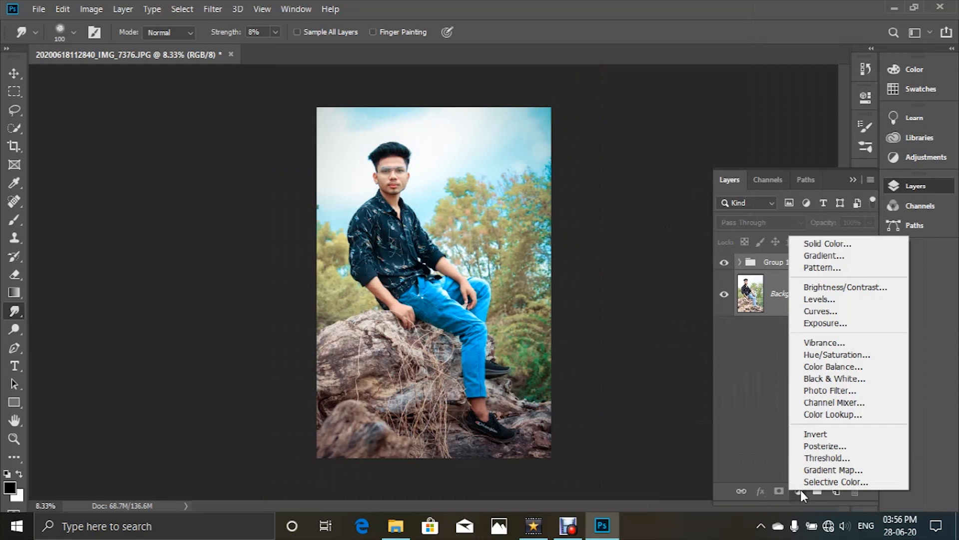
{"action": "left_click", "coordinate": [800, 491]}
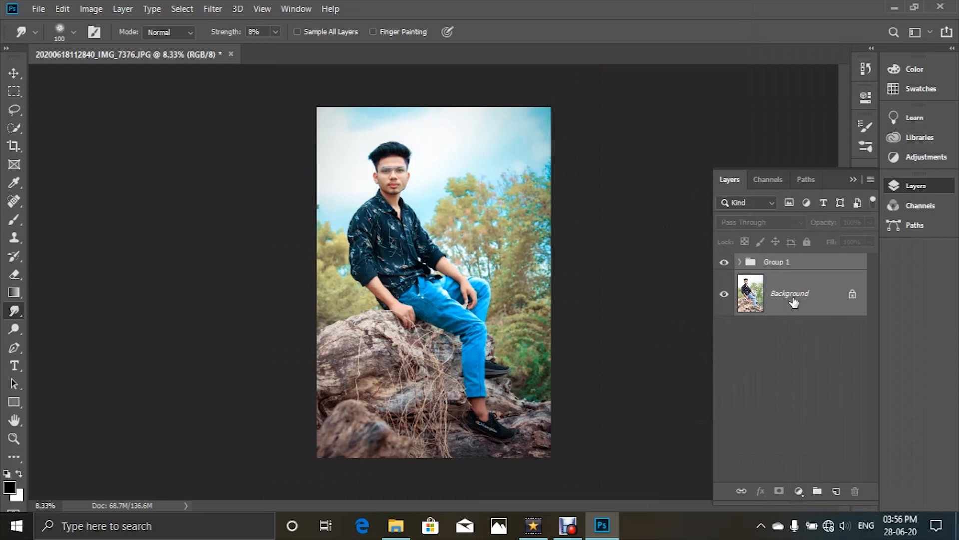
{"action": "key", "text": "ctrl+shift+alt+e"}
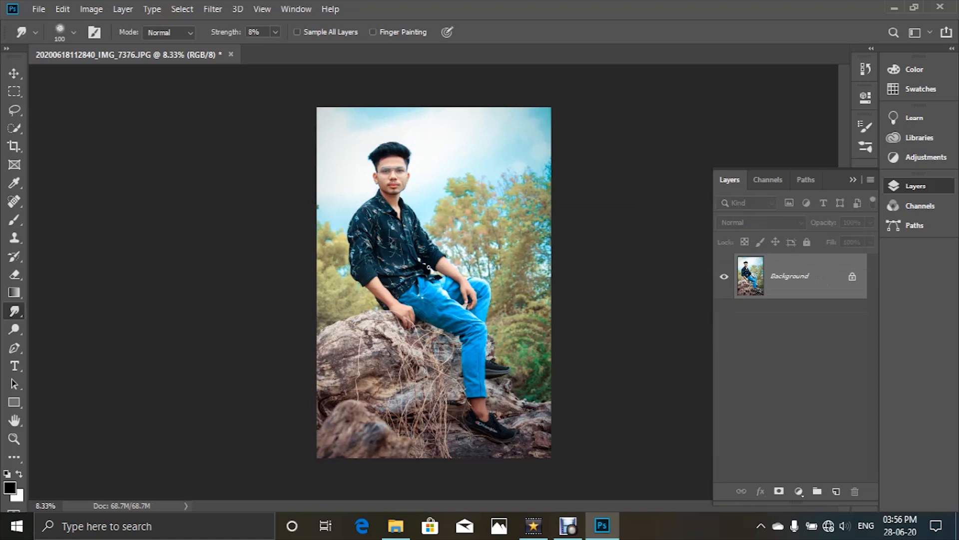
- Crop the image at a 4 : 5 (8 : 10) ratio, extending the canvas sideways to keep the full photo height with white side margins
{"action": "key", "text": "c"}
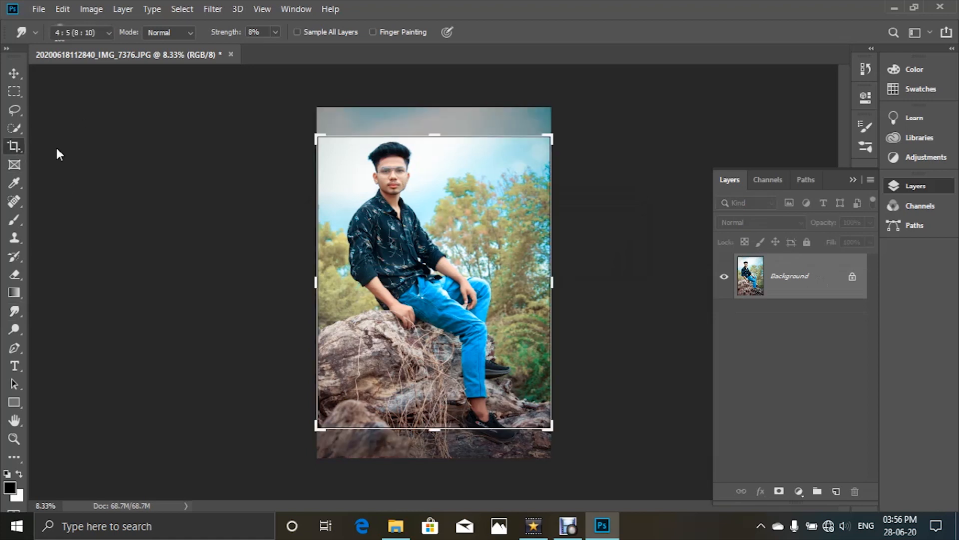
{"action": "right_click", "coordinate": [429, 262]}
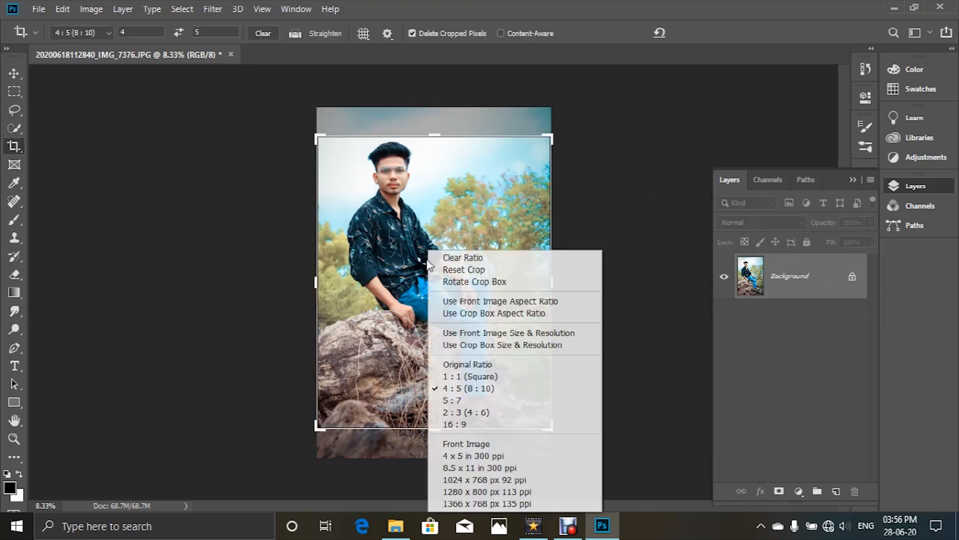
{"action": "left_click", "coordinate": [468, 396]}
{"action": "right_click", "coordinate": [403, 296]}
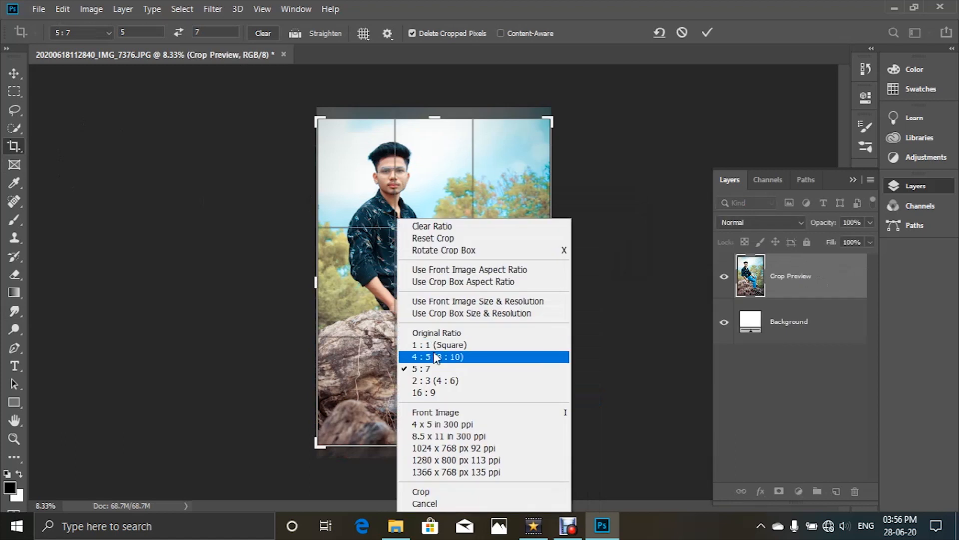
{"action": "left_click", "coordinate": [431, 355]}
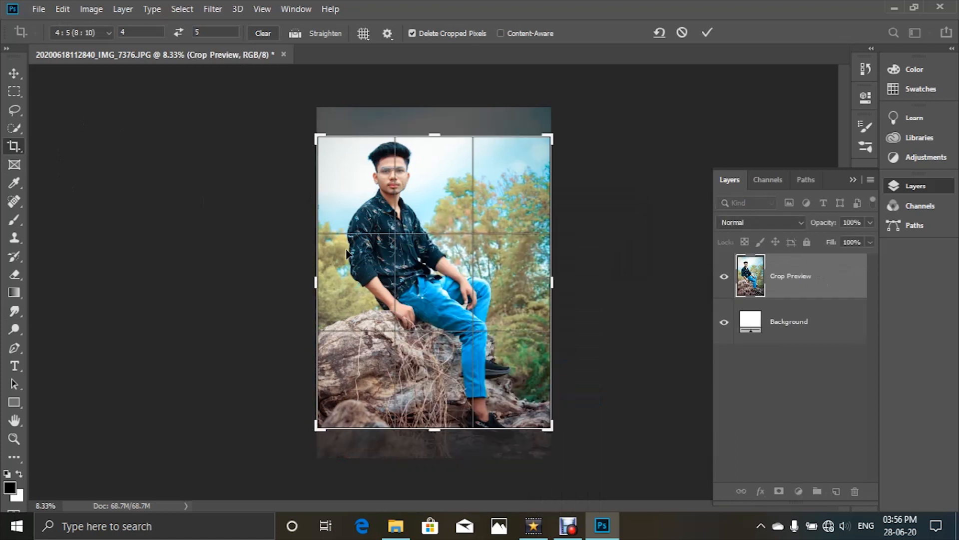
{"action": "left_click_drag", "start_coordinate": [316, 281], "coordinate": [293, 273]}
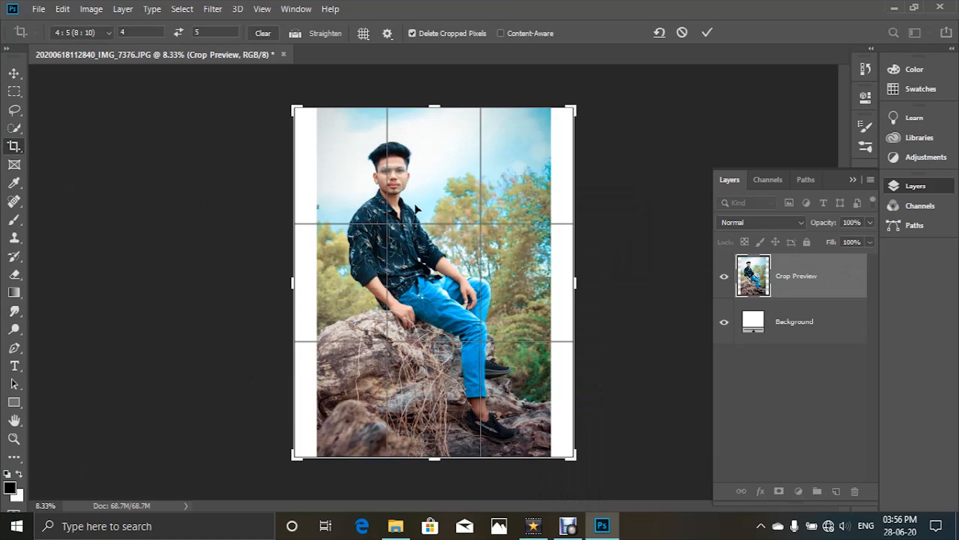
{"action": "left_click", "coordinate": [705, 33]}
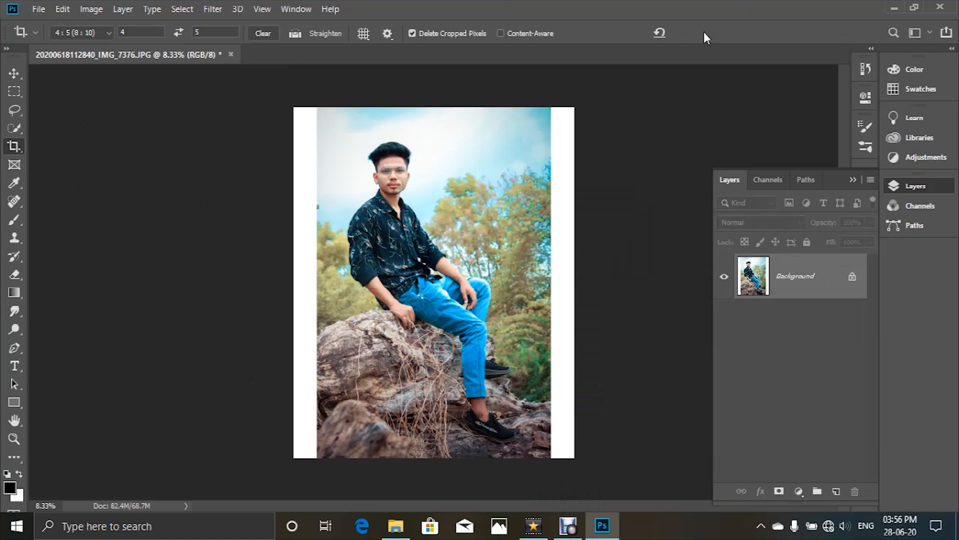
{"action": "key", "text": "ctrl+plus"}
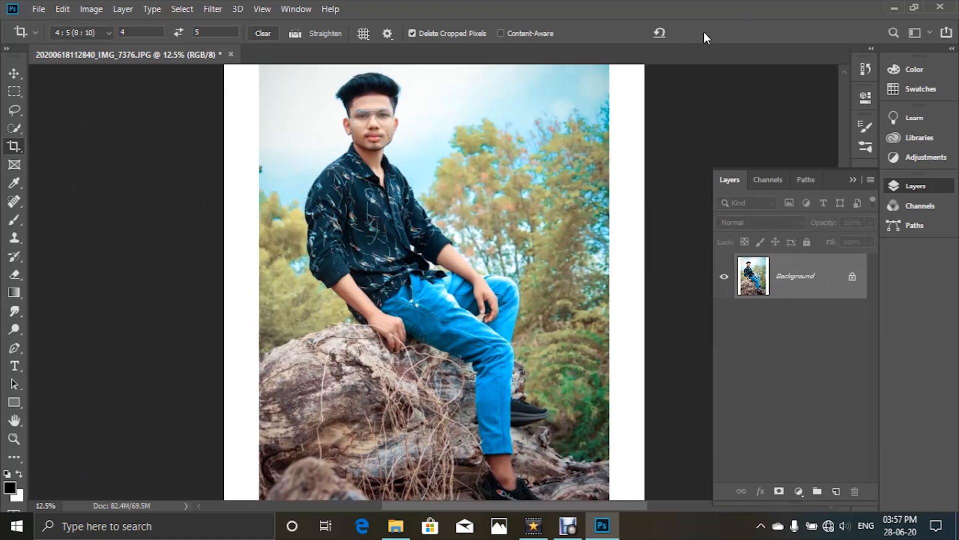
{"action": "key", "text": "ctrl+minus"}
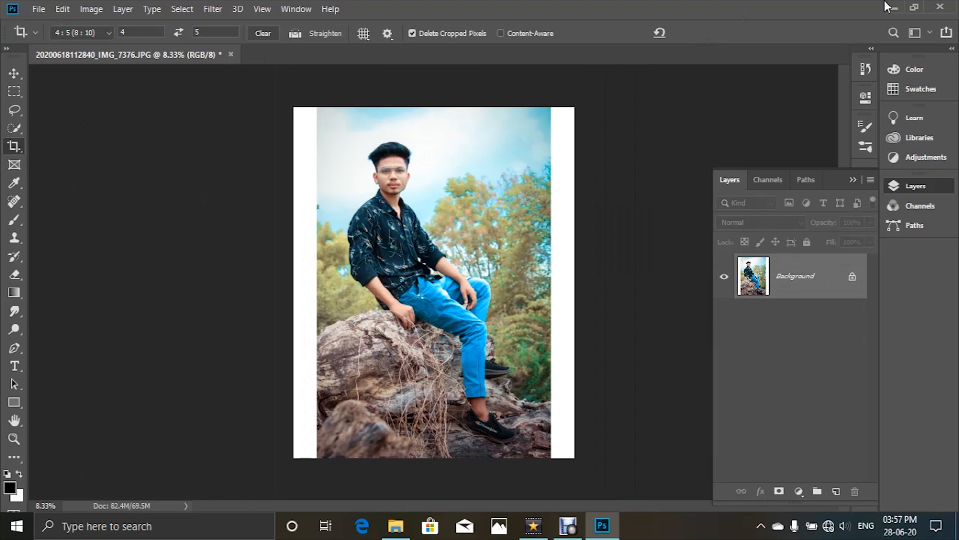
- Set up an Export As of the image as JPG at 100% quality and proceed to saving the file
{"action": "left_click", "coordinate": [37, 8]}
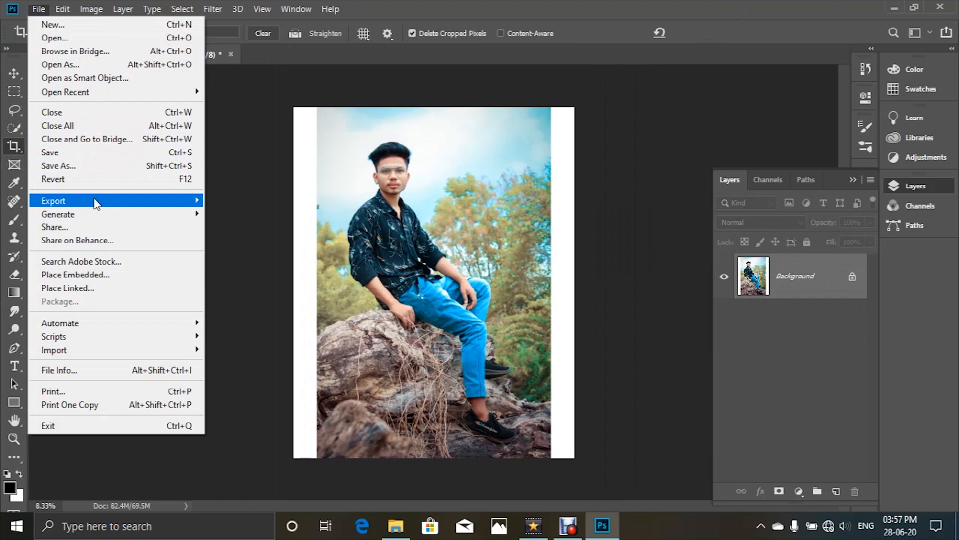
{"action": "mouse_move", "coordinate": [95, 202]}
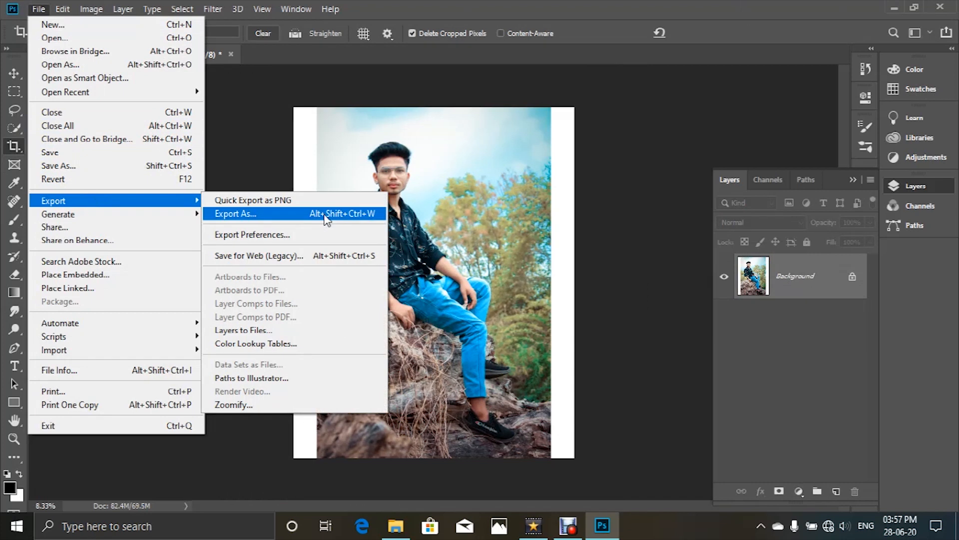
{"action": "left_click", "coordinate": [327, 220]}
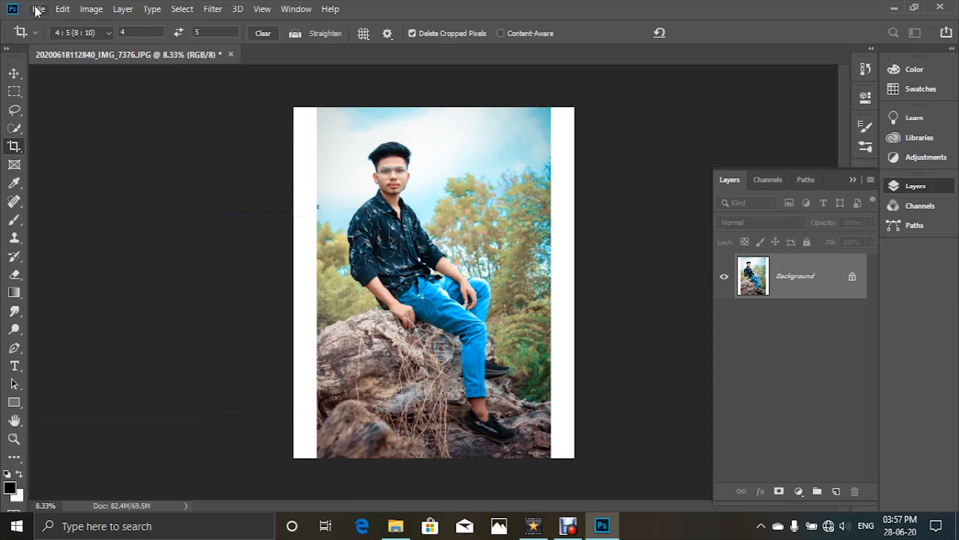
{"action": "key", "text": "ctrl+alt+shift+w"}
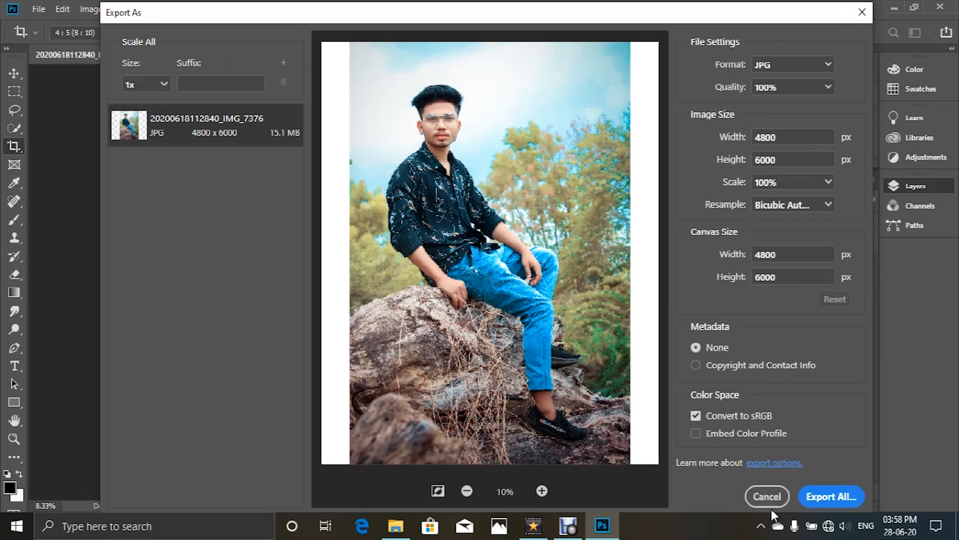
{"action": "left_click", "coordinate": [809, 502]}
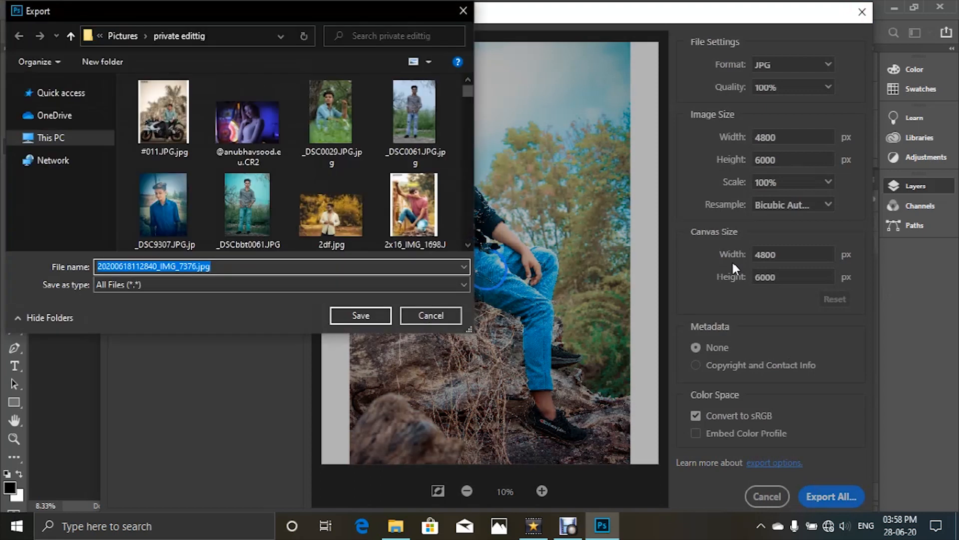
- Give the exported JPG a new file name and save it in the private edittig folder
{"action": "left_click_drag", "start_coordinate": [207, 267], "coordinate": [98, 266]}
{"action": "type", "text": "r6"}
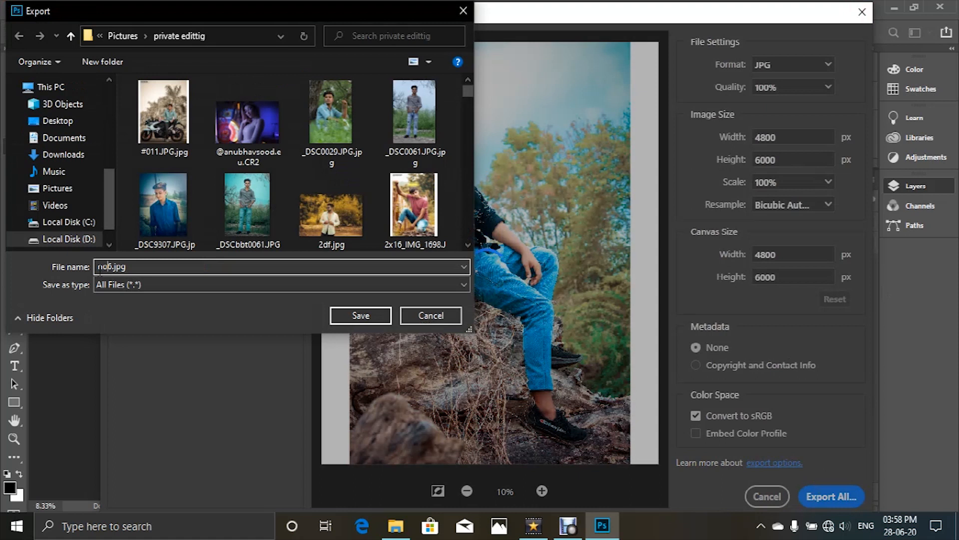
{"action": "type", "text": "i"}
{"action": "type", "text": "tin"}
{"action": "key", "text": "Return"}
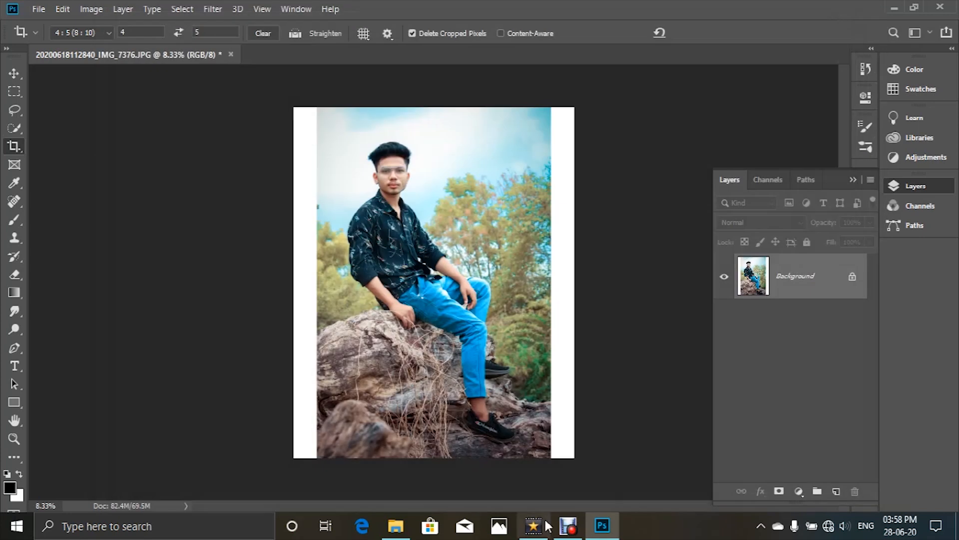
{"action": "left_click", "coordinate": [568, 525]}
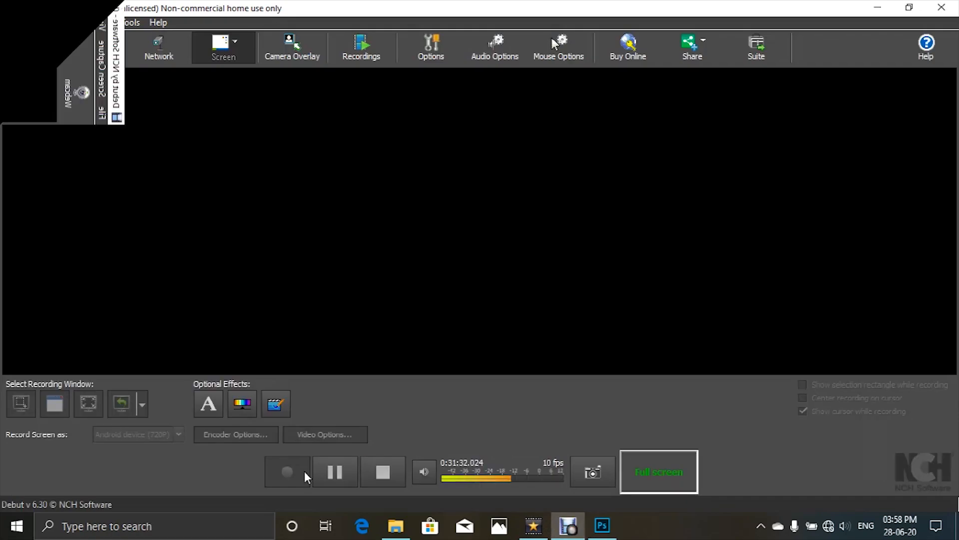